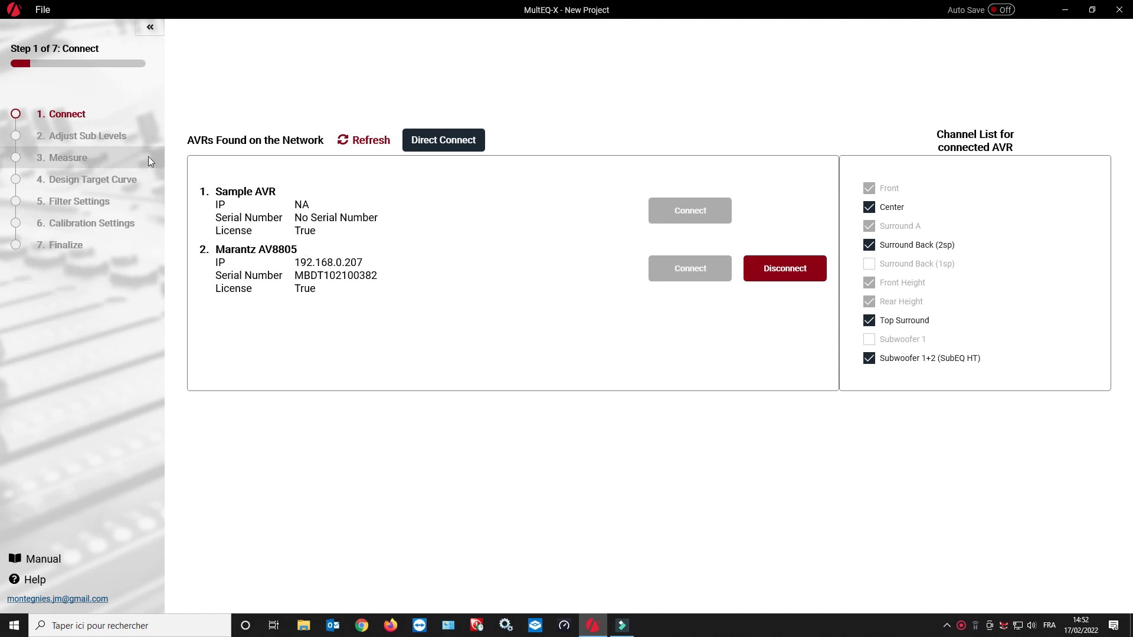
Proceed to the subwoofer level adjustment and run the level test on Subwoofer 1 and Subwoofer 2.
{"action": "left_click", "coordinate": [104, 141]}
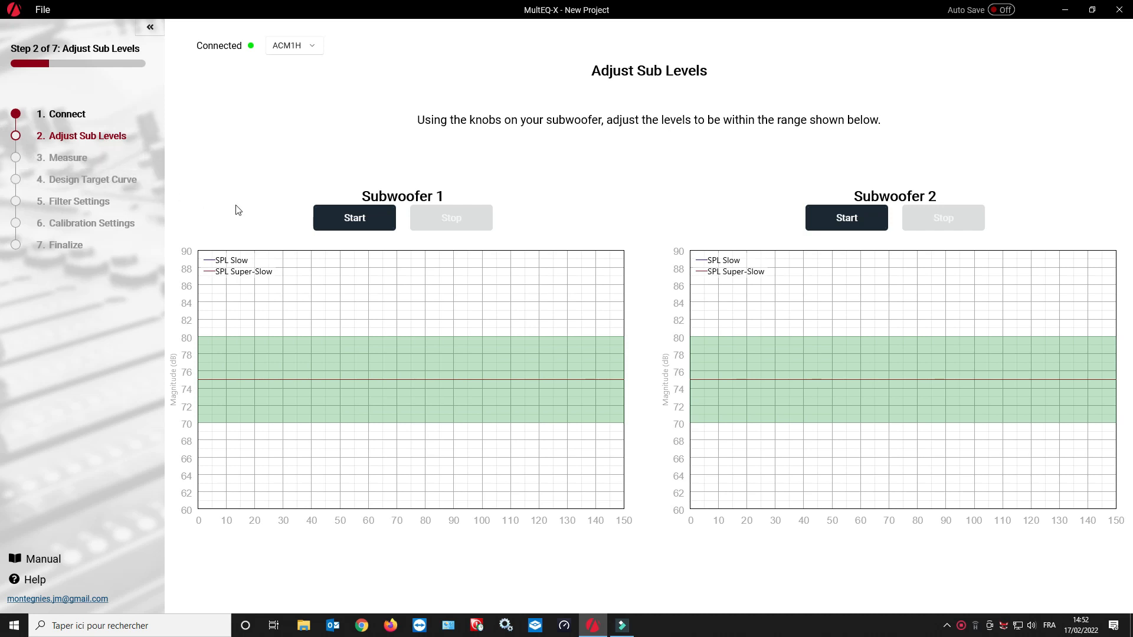
{"action": "left_click", "coordinate": [343, 224]}
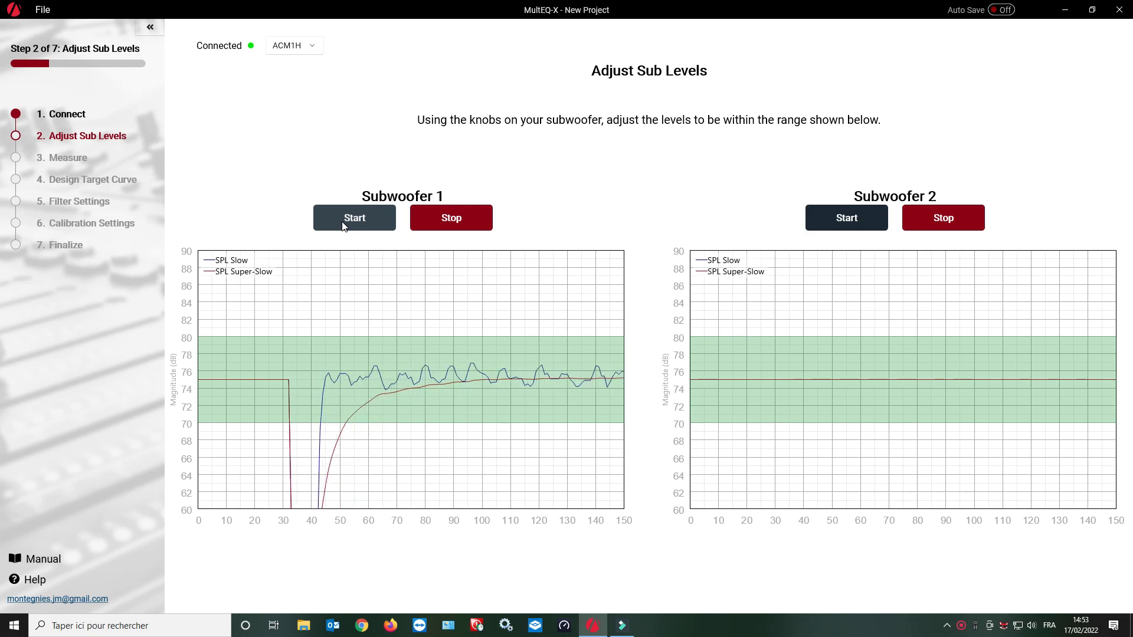
{"action": "left_click", "coordinate": [437, 216]}
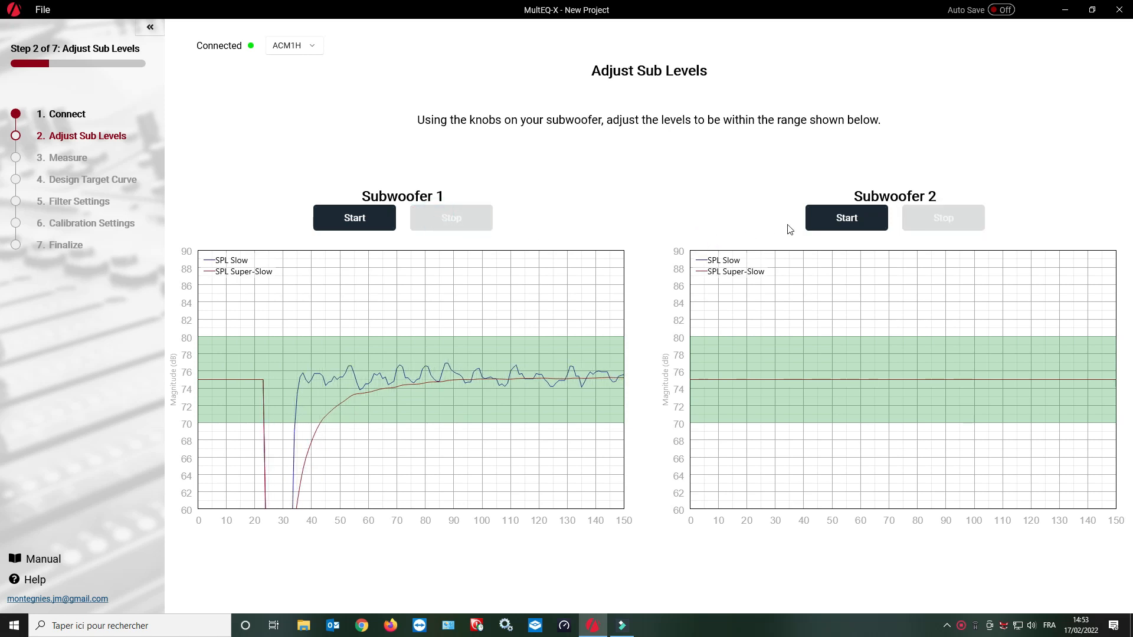
{"action": "left_click", "coordinate": [840, 220]}
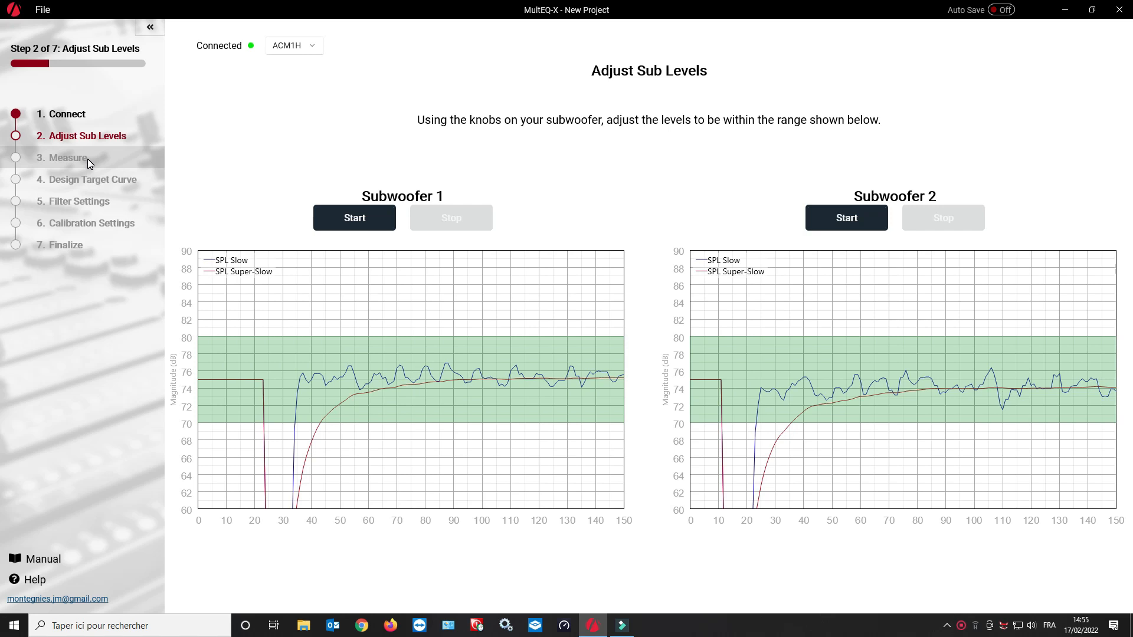
Measure position 1, review its response graphs through to Subwoofer 1+2 (SubEQ HT), and proceed to the target curve design.
{"action": "left_click", "coordinate": [87, 158]}
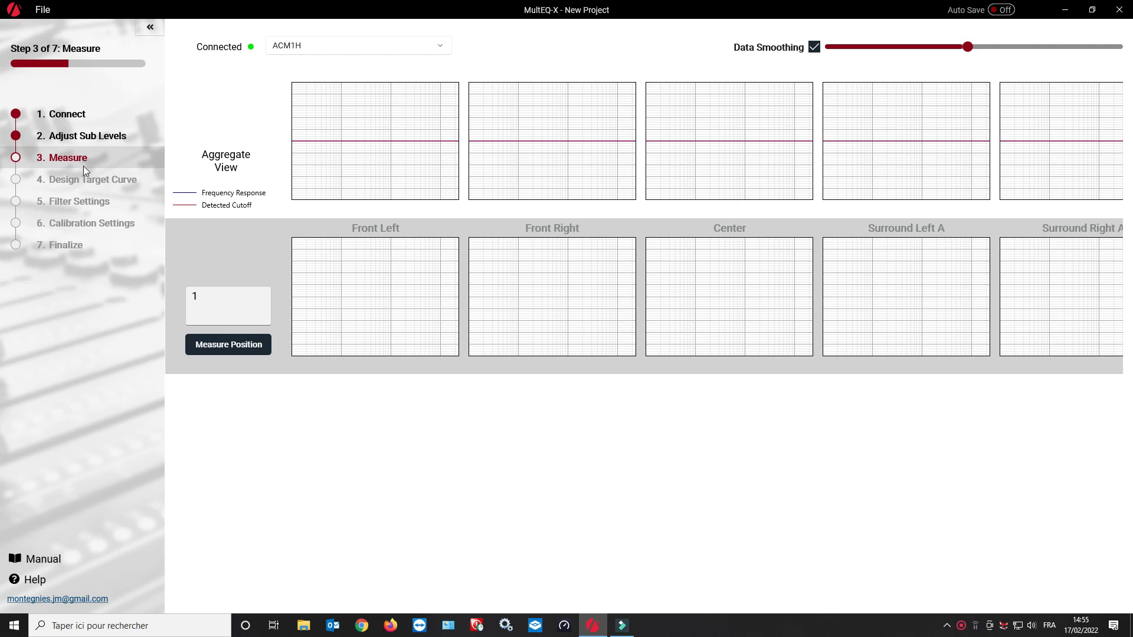
{"action": "left_click", "coordinate": [209, 342]}
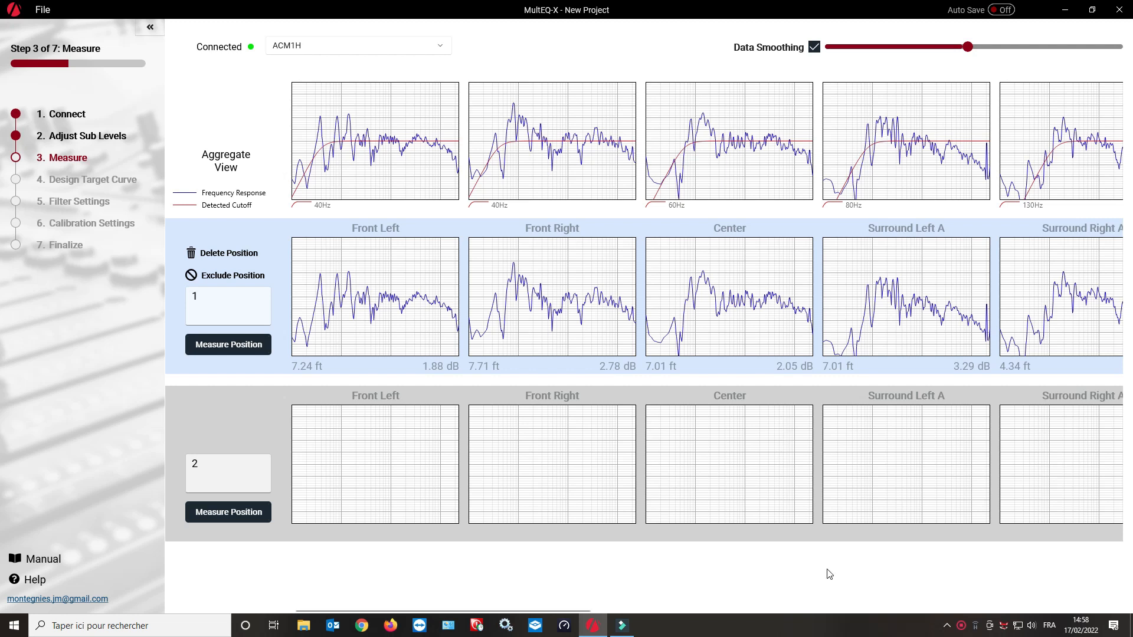
{"action": "left_click", "coordinate": [738, 611]}
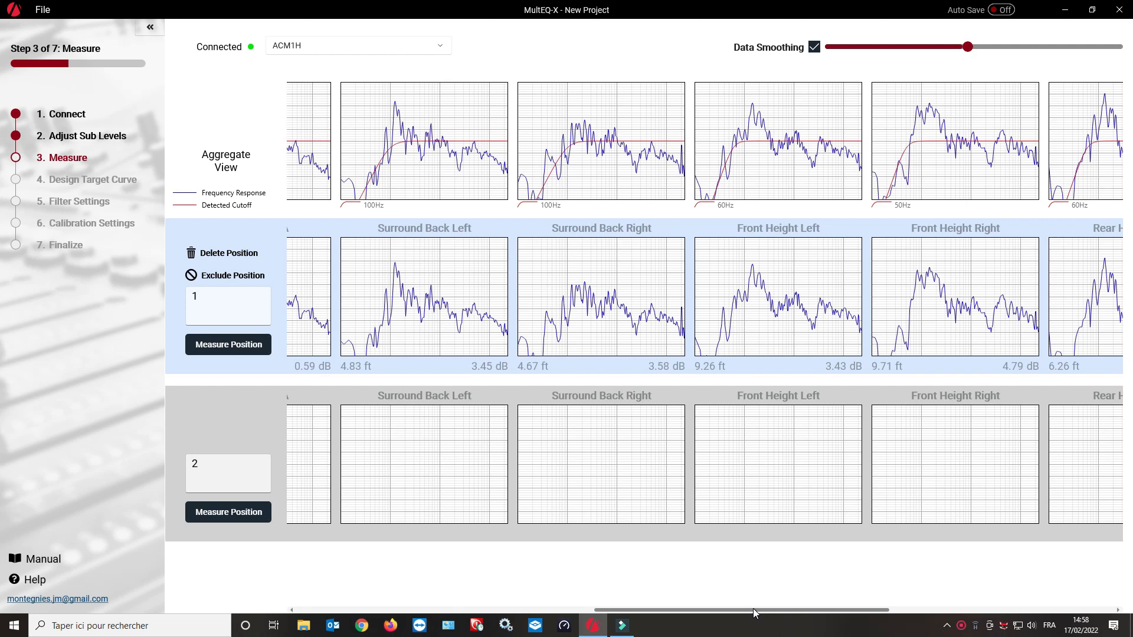
{"action": "left_click_drag", "start_coordinate": [753, 610], "coordinate": [983, 614]}
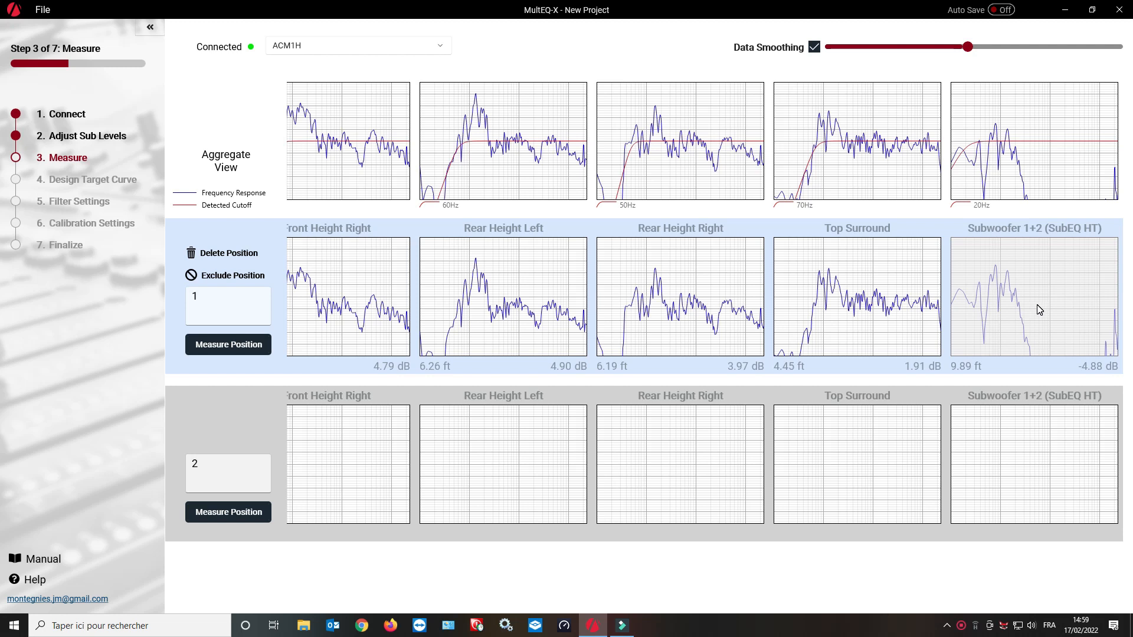
{"action": "left_click", "coordinate": [90, 178]}
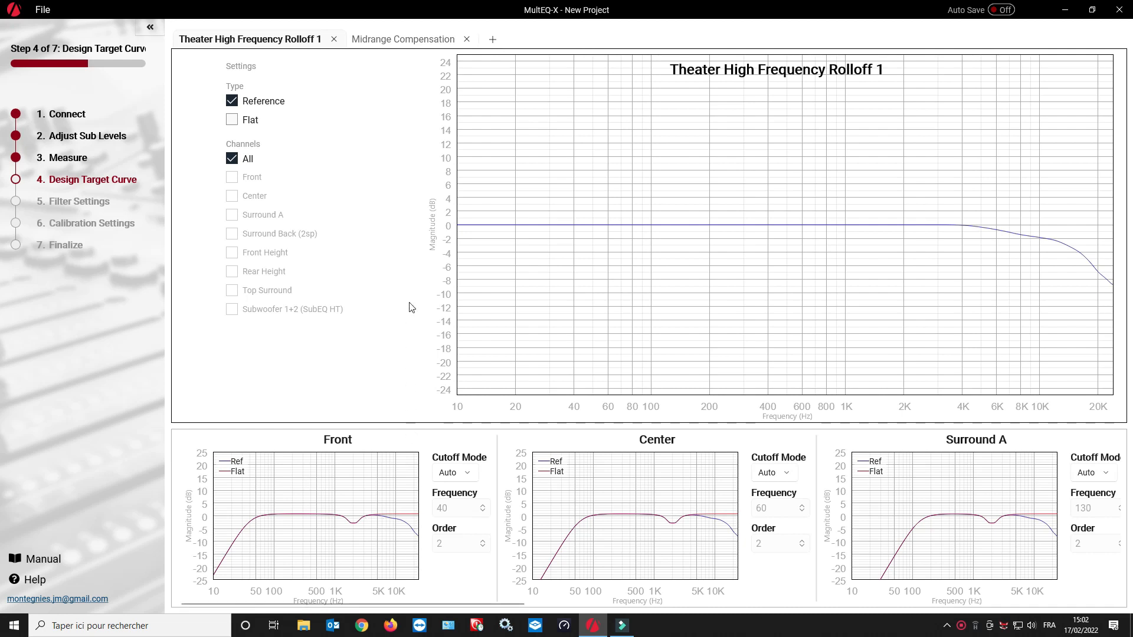
Remove the Midrange Compensation component from the target curve and add it again.
{"action": "left_click", "coordinate": [466, 40]}
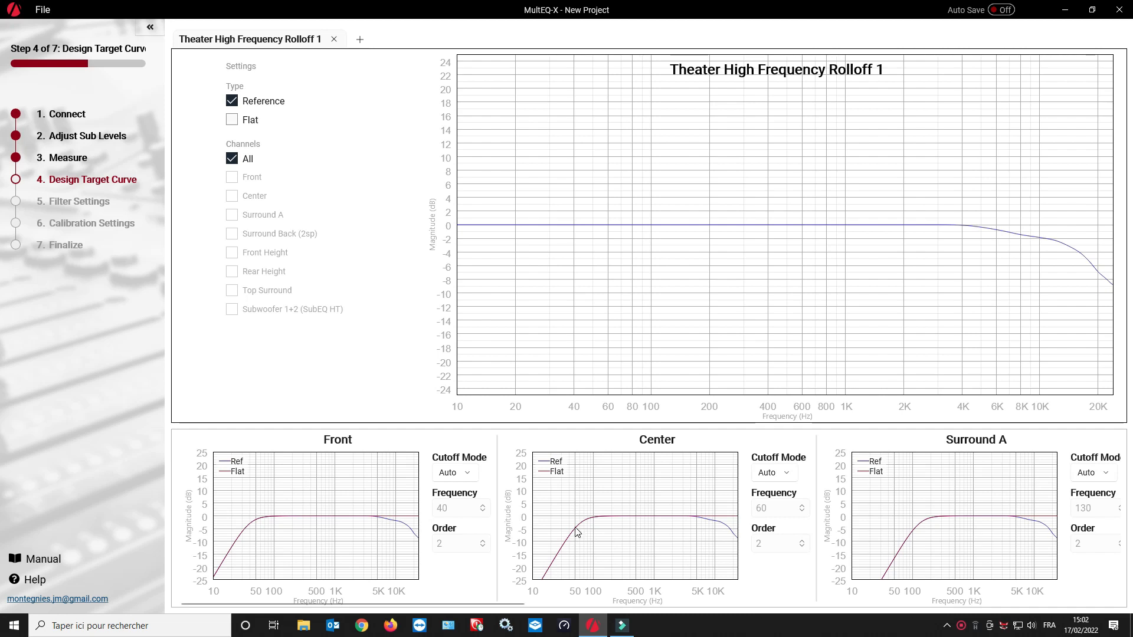
{"action": "left_click", "coordinate": [360, 41]}
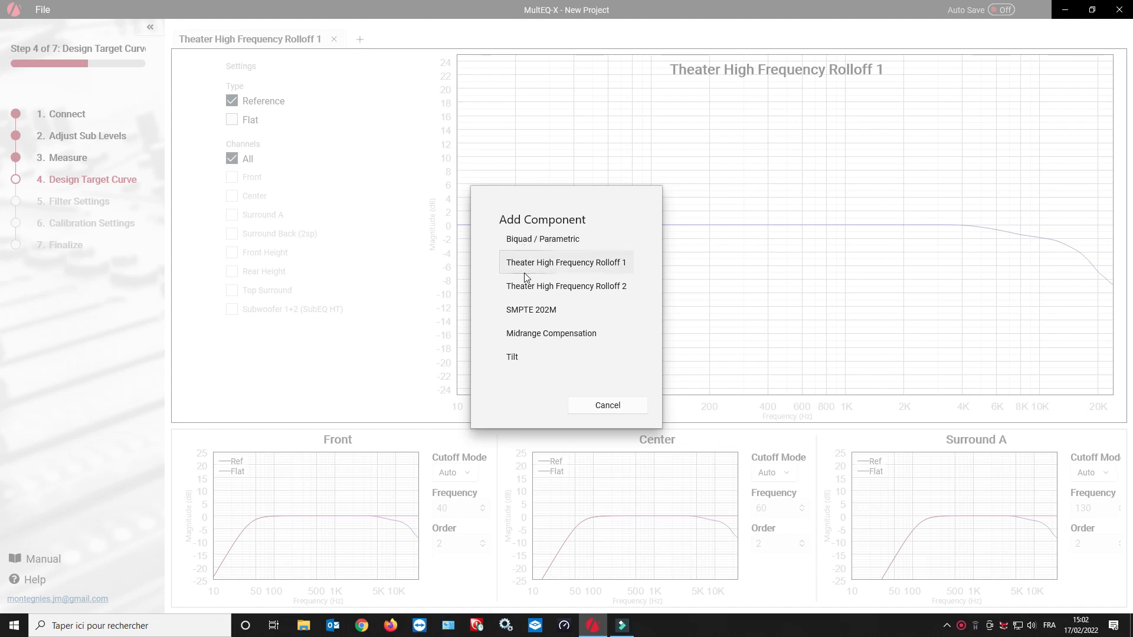
{"action": "left_click", "coordinate": [530, 334]}
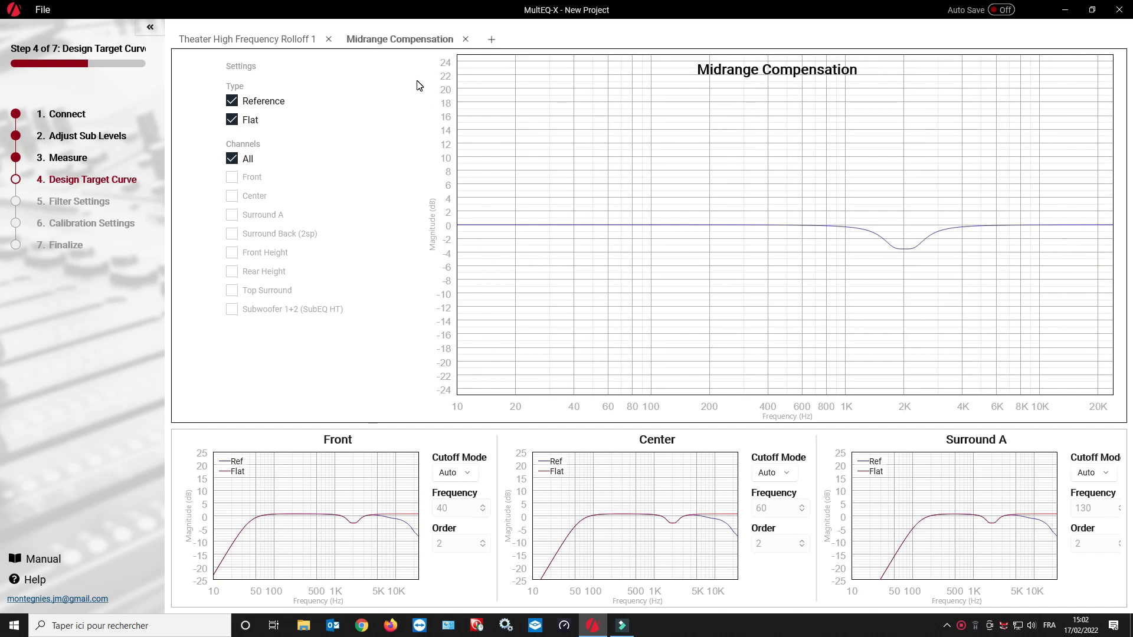
Add a Biquad / Parametric component to the target curve and set its peaking filter frequency to 200.
{"action": "left_click", "coordinate": [492, 40]}
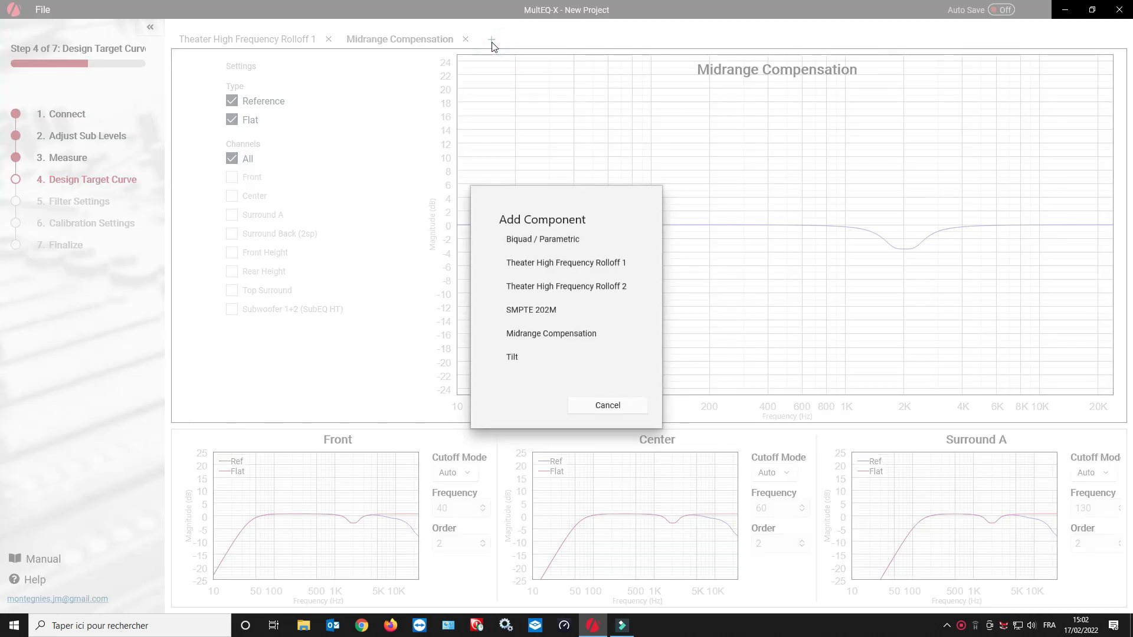
{"action": "left_click", "coordinate": [549, 248]}
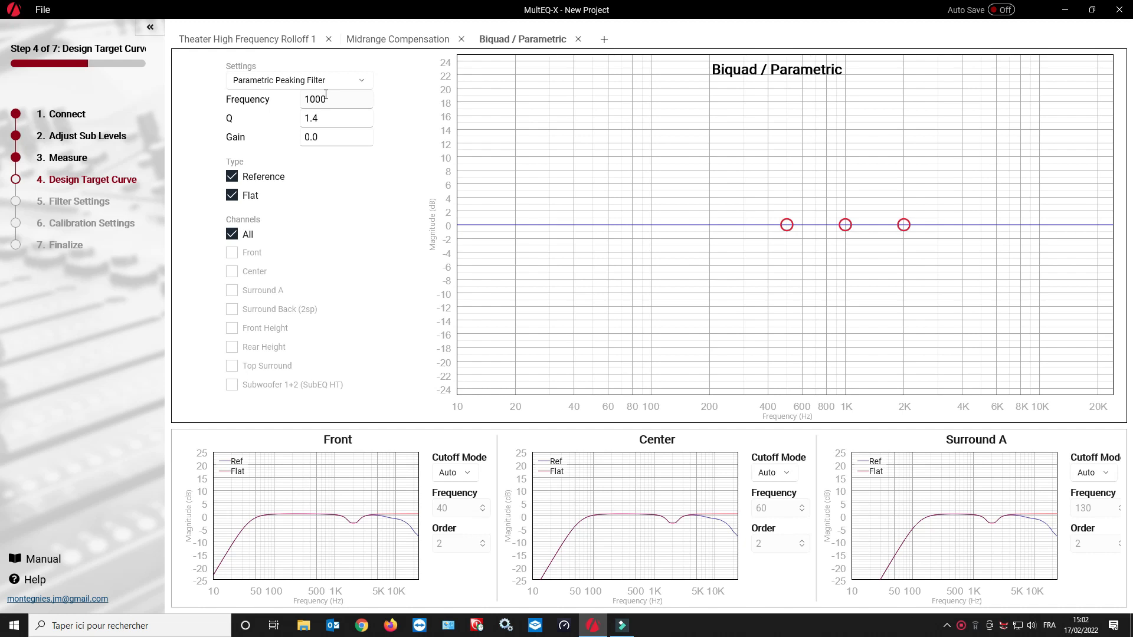
{"action": "left_click_drag", "start_coordinate": [328, 98], "coordinate": [305, 97]}
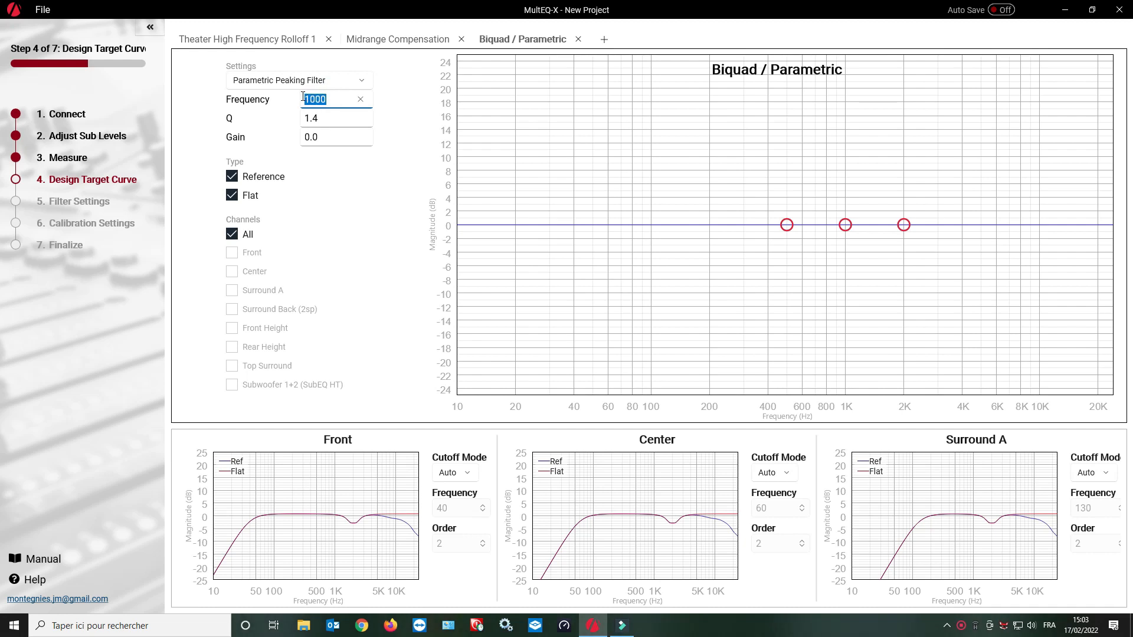
{"action": "type", "text": "200"}
{"action": "key", "text": "Return"}
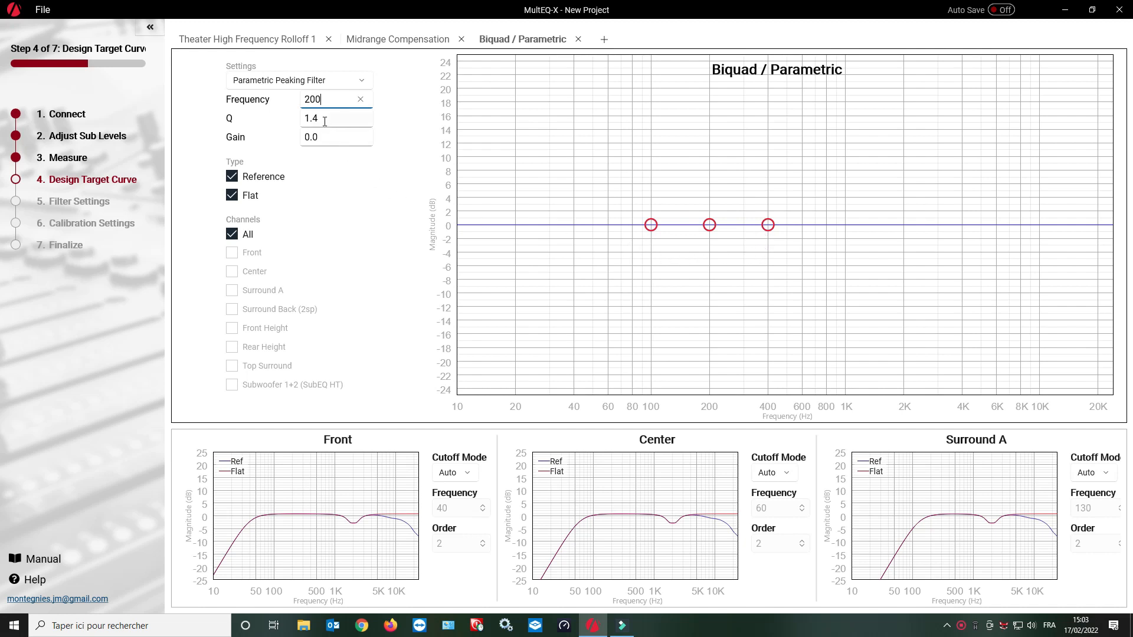
Try Q values of 1, 2 and 1.4 on the parametric peaking filter.
{"action": "left_click_drag", "start_coordinate": [324, 120], "coordinate": [300, 123]}
{"action": "type", "text": "1"}
{"action": "key", "text": "Return"}
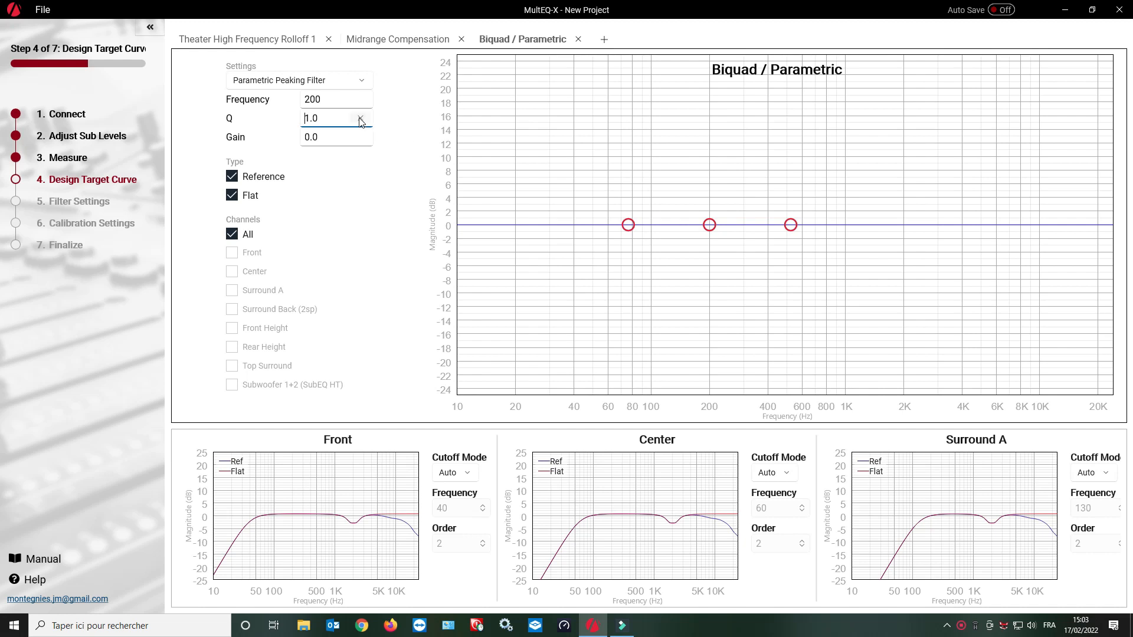
{"action": "double_click", "coordinate": [316, 118]}
{"action": "type", "text": "2"}
{"action": "key", "text": "Return"}
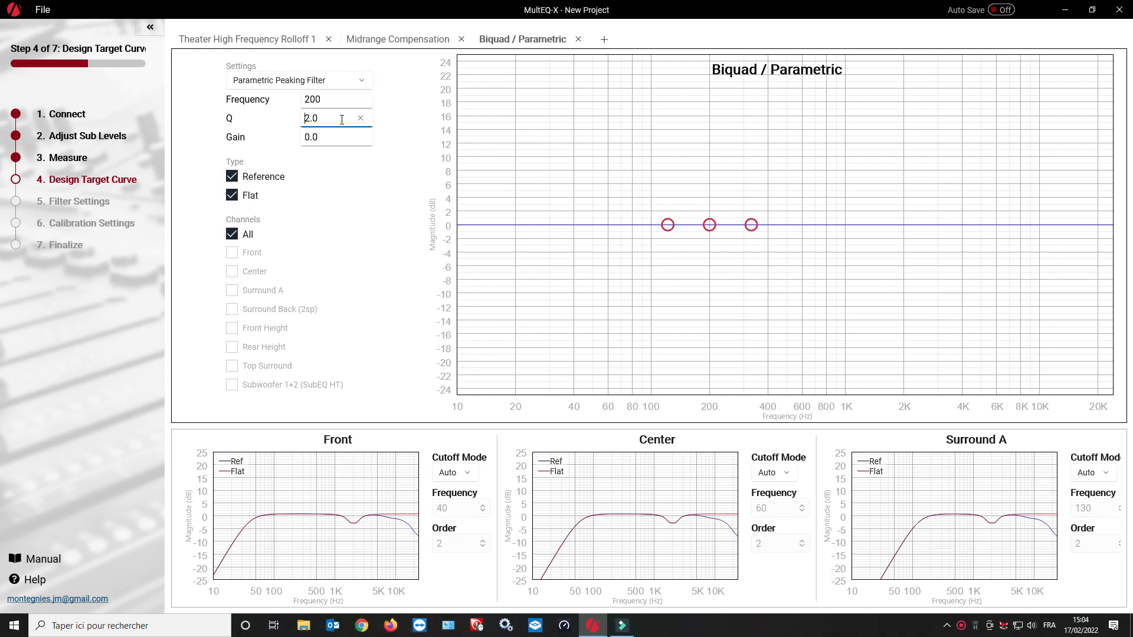
{"action": "left_click_drag", "start_coordinate": [319, 120], "coordinate": [305, 120]}
{"action": "type", "text": "1.4"}
{"action": "key", "text": "Return"}
Set the parametric peaking filter's gain to 2.
{"action": "left_click", "coordinate": [321, 137]}
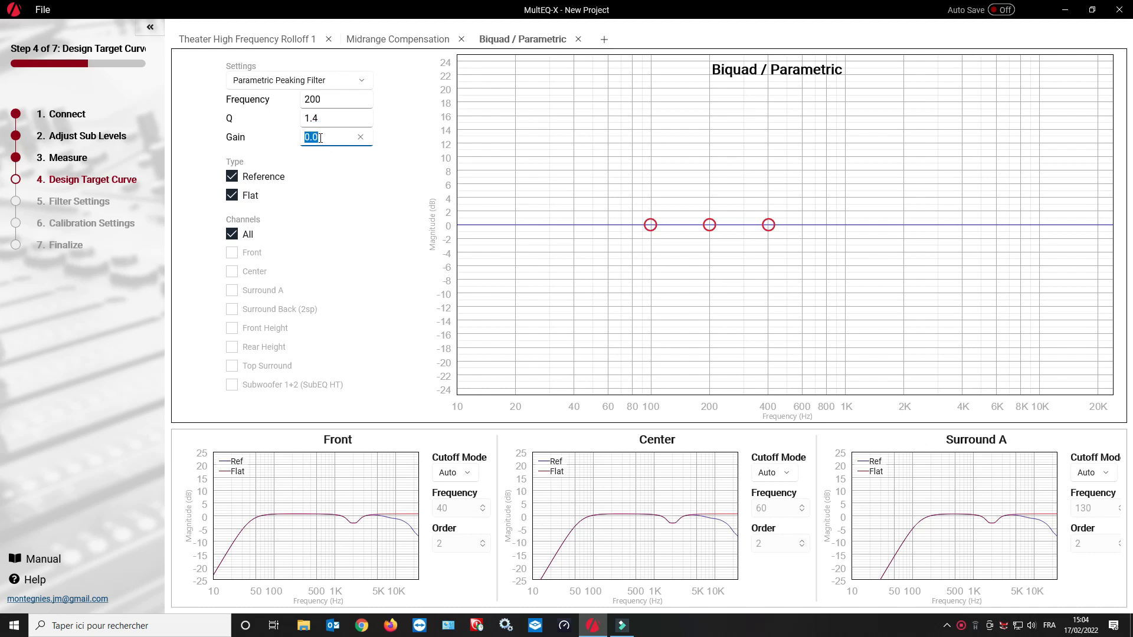
{"action": "type", "text": "2"}
{"action": "key", "text": "Return"}
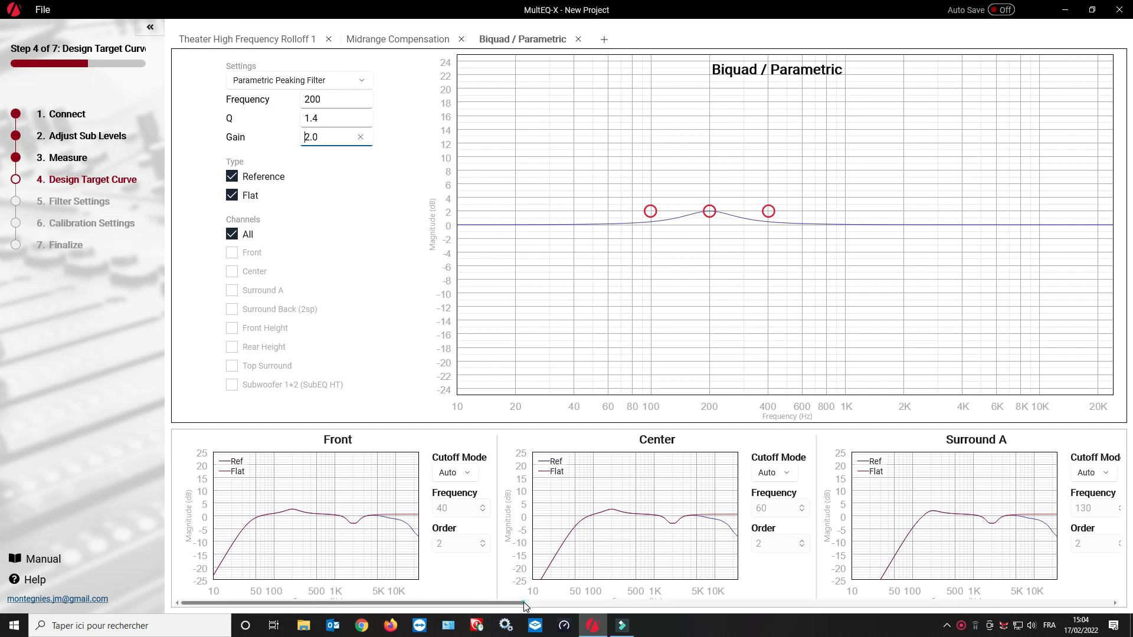
{"action": "mouse_move", "coordinate": [529, 604]}
{"action": "left_mouse_down"}
{"action": "mouse_move", "coordinate": [596, 609]}
{"action": "mouse_move", "coordinate": [520, 599]}
{"action": "left_mouse_up"}
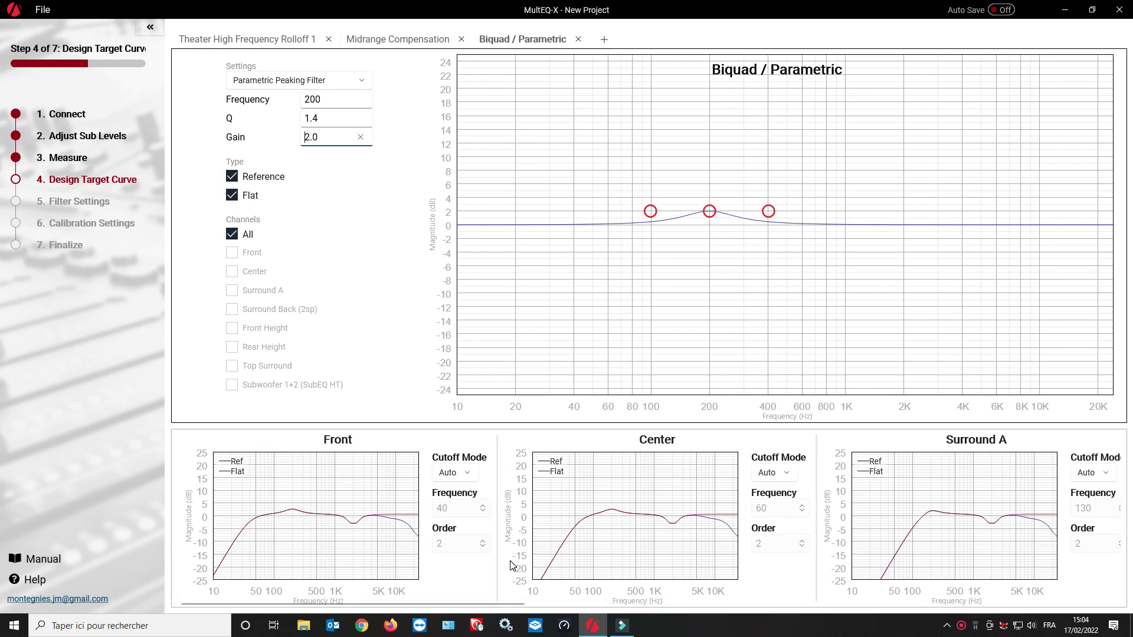
Limit the parametric filter to the Reference curve type and set its Q to 0.8.
{"action": "left_click", "coordinate": [233, 198]}
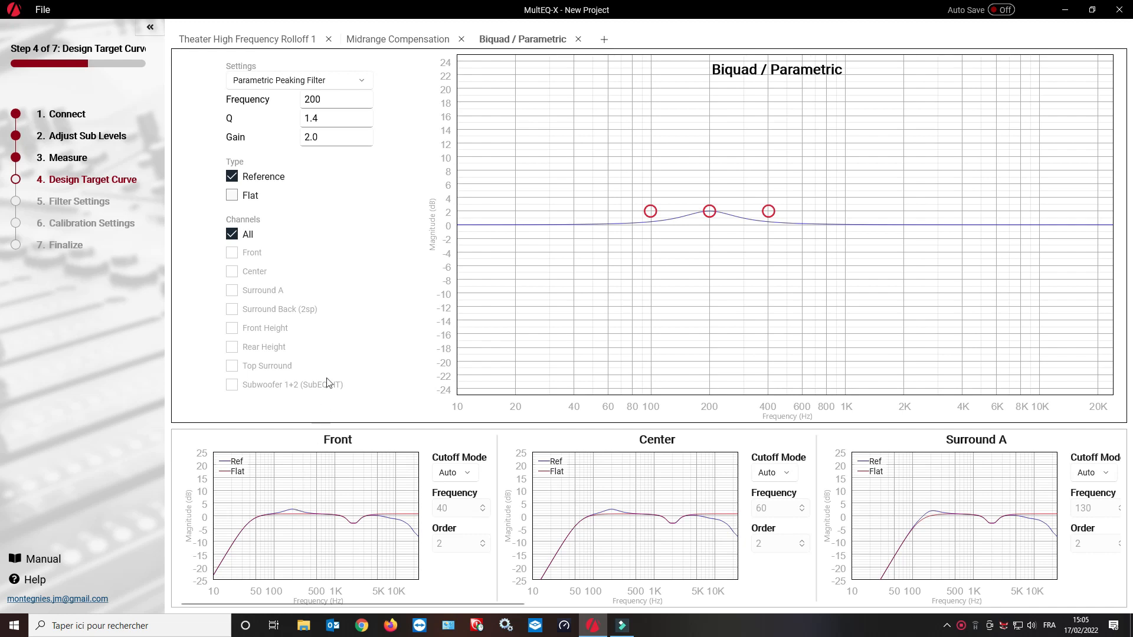
{"action": "left_click", "coordinate": [327, 121]}
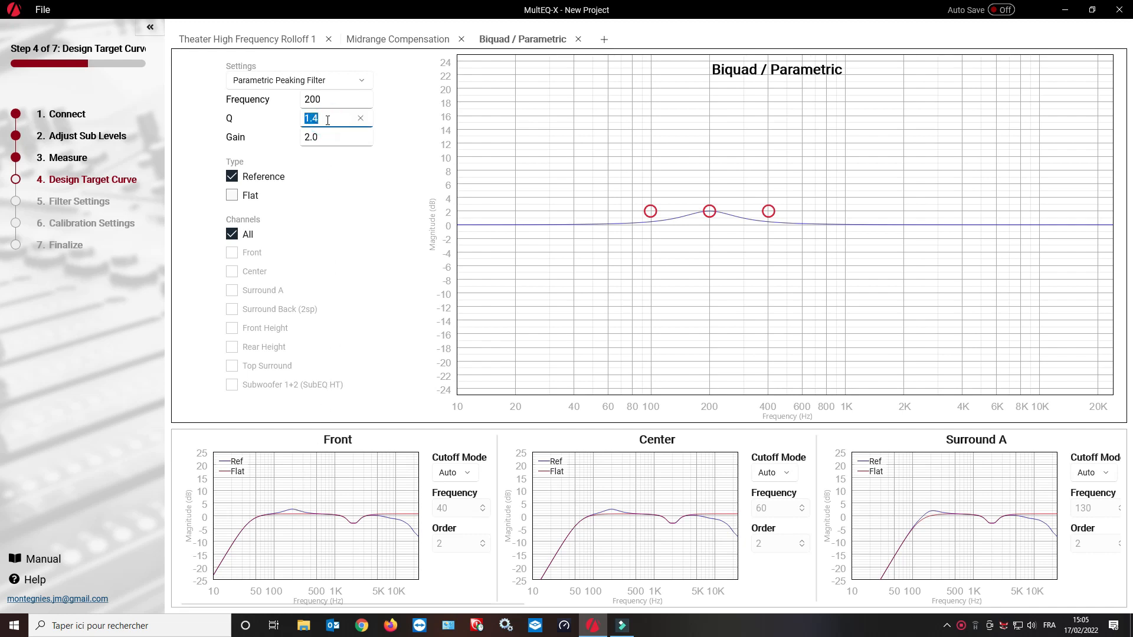
{"action": "type", "text": "0.8"}
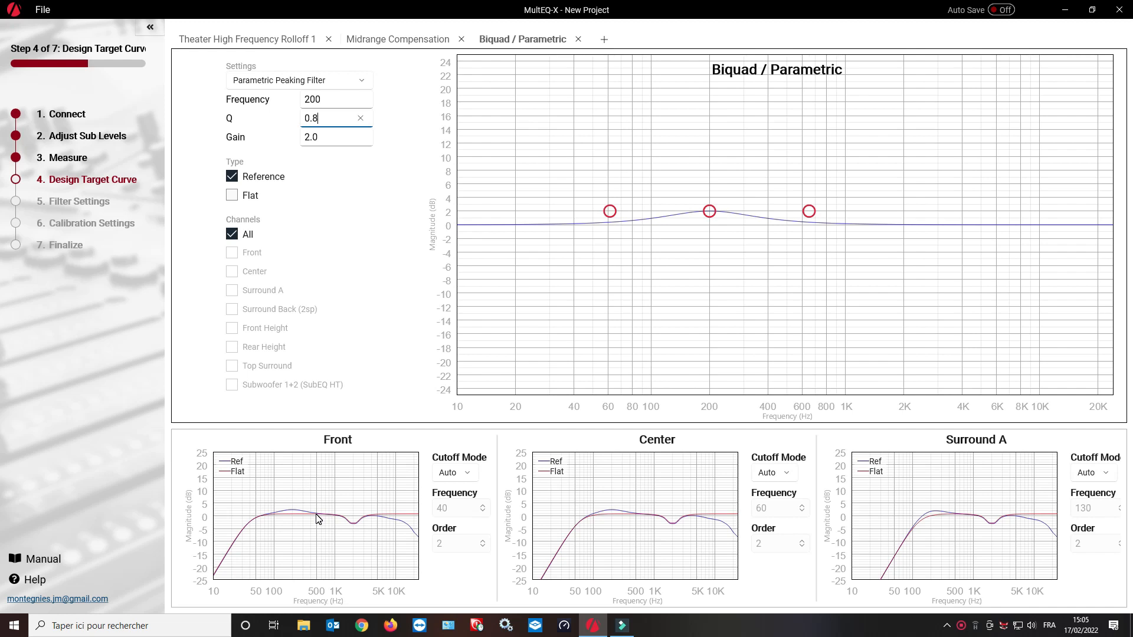
Restrict the parametric filter from all channels to Front and Center only.
{"action": "left_click", "coordinate": [231, 235]}
{"action": "left_click", "coordinate": [231, 253]}
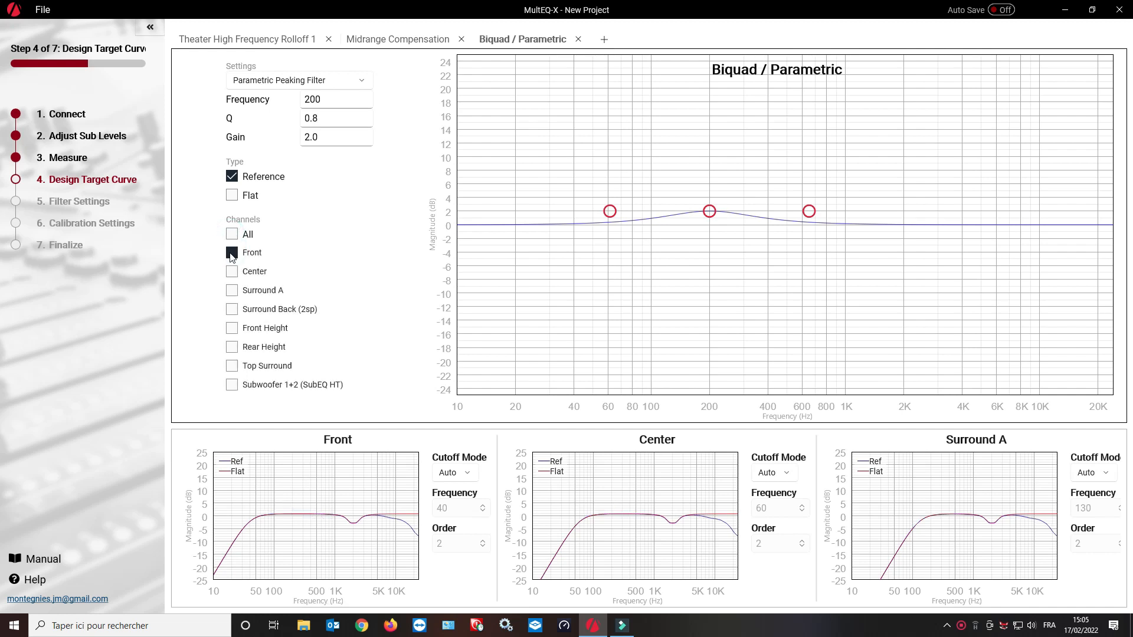
{"action": "left_click", "coordinate": [232, 272]}
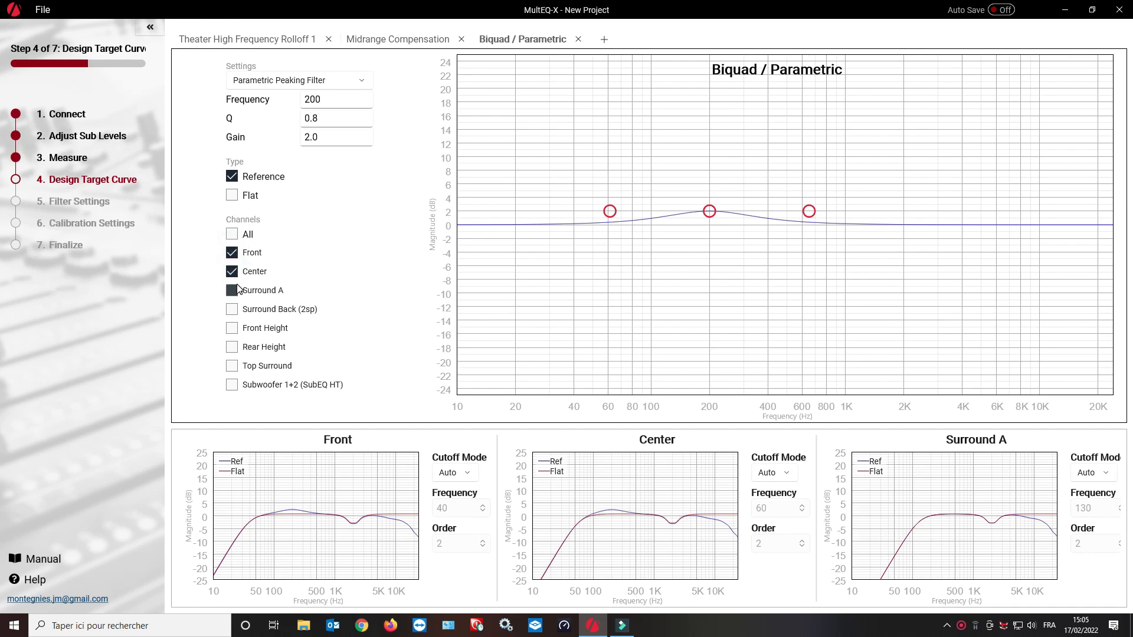
Try toggling the Surround A, Surround Back (2sp) and Center channels for the parametric filter.
{"action": "left_click", "coordinate": [236, 292]}
{"action": "left_click", "coordinate": [233, 292]}
{"action": "left_click", "coordinate": [233, 309]}
{"action": "left_click", "coordinate": [234, 310]}
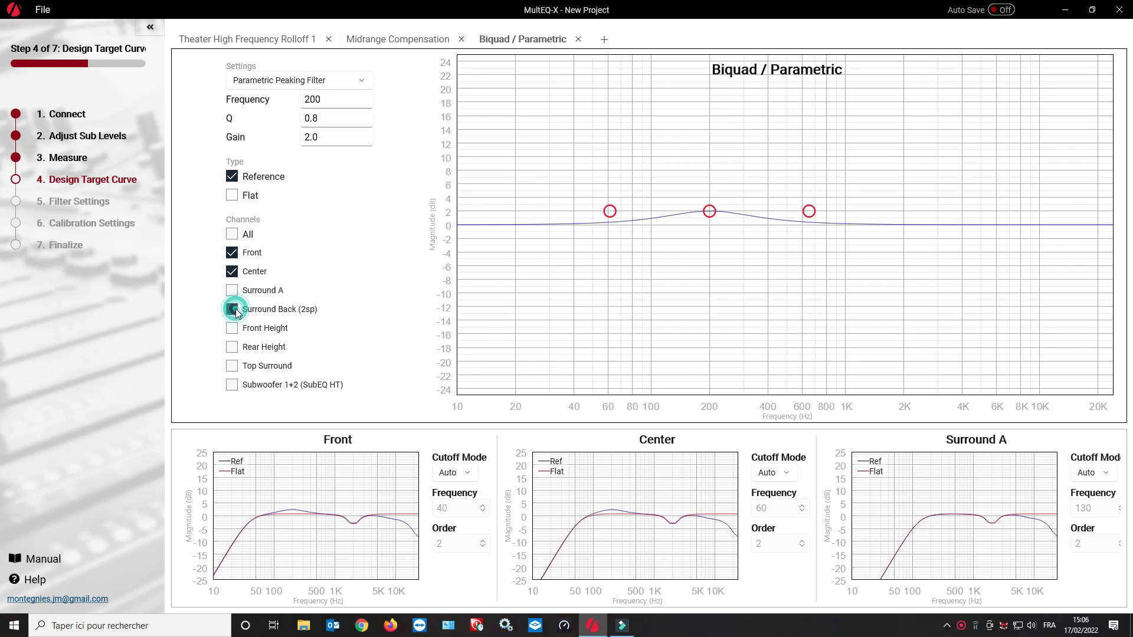
{"action": "left_click", "coordinate": [231, 274]}
{"action": "left_click", "coordinate": [231, 273]}
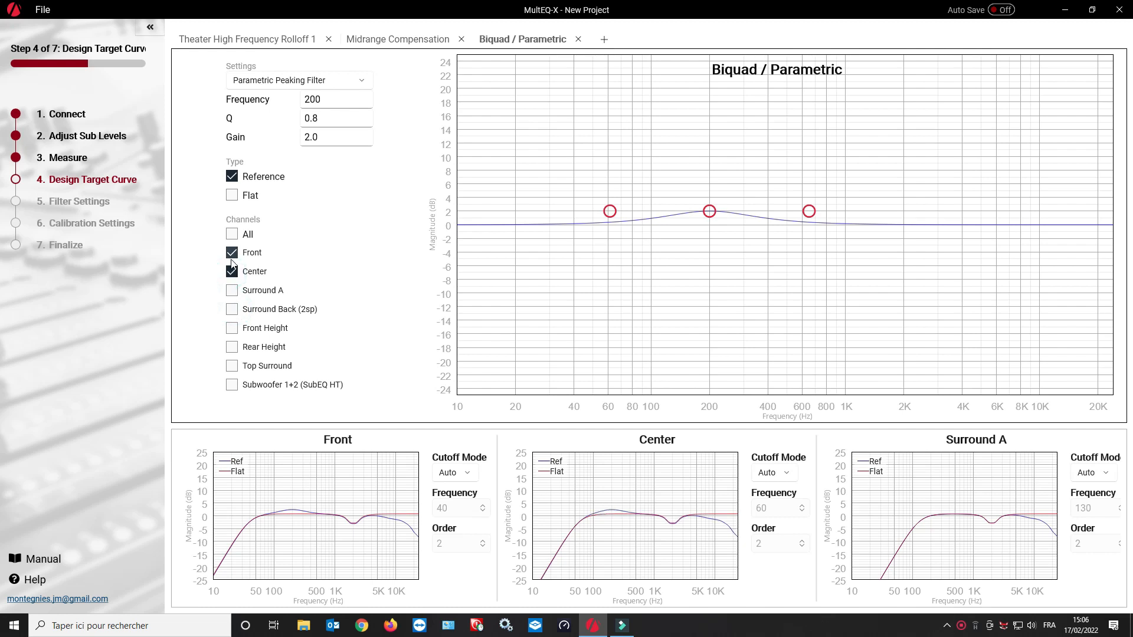
Remove Front and Center from the parametric filter and apply it only to Subwoofer 1+2 (SubEQ HT).
{"action": "left_click", "coordinate": [231, 254]}
{"action": "left_click", "coordinate": [231, 272]}
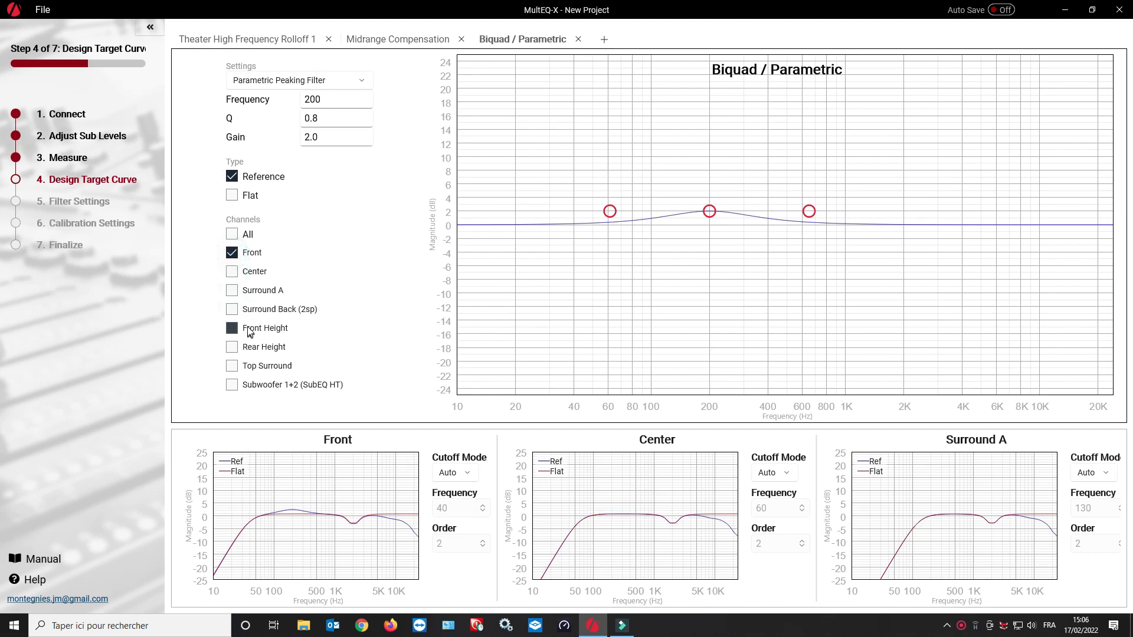
{"action": "left_click", "coordinate": [231, 256]}
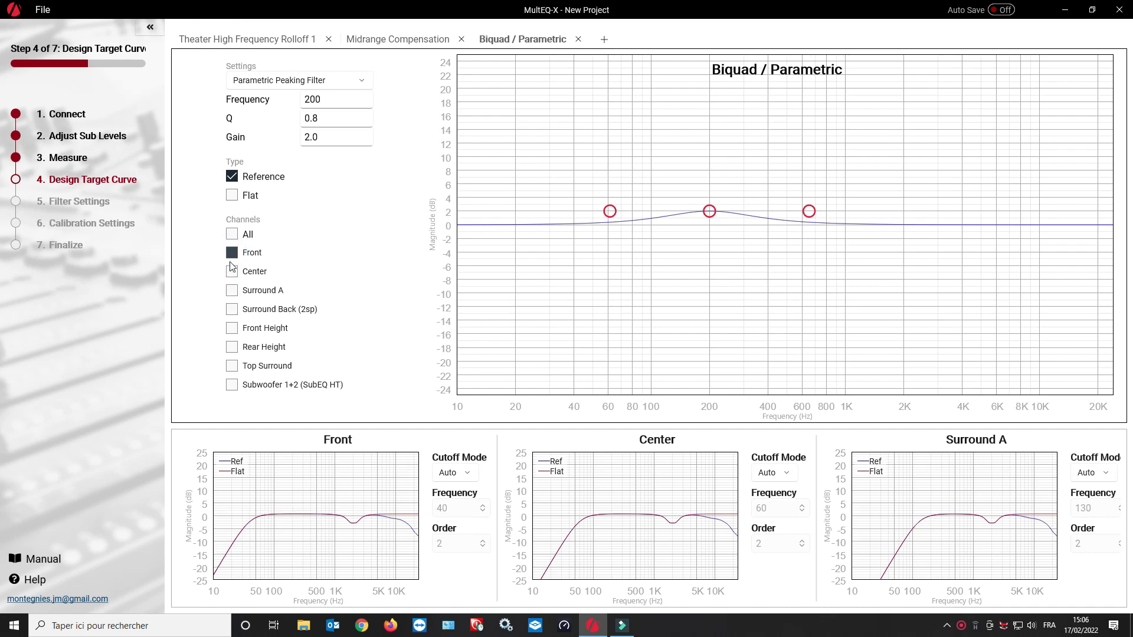
{"action": "left_click", "coordinate": [234, 385]}
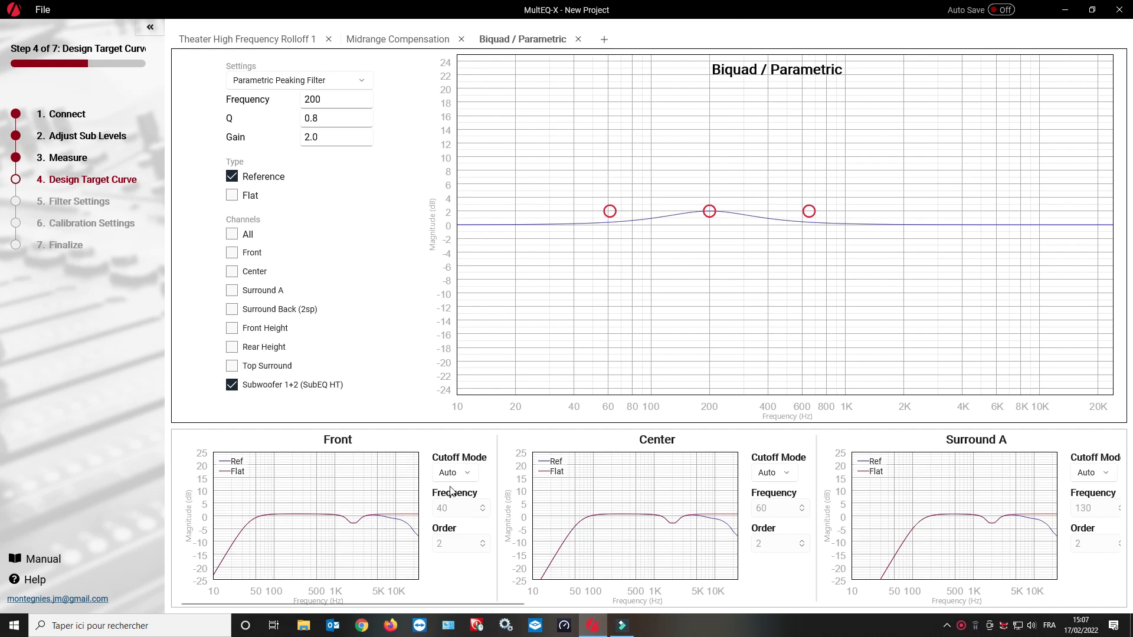
Switch the Front channel's cutoff mode from Auto to Override and accept the override.
{"action": "left_click", "coordinate": [468, 476]}
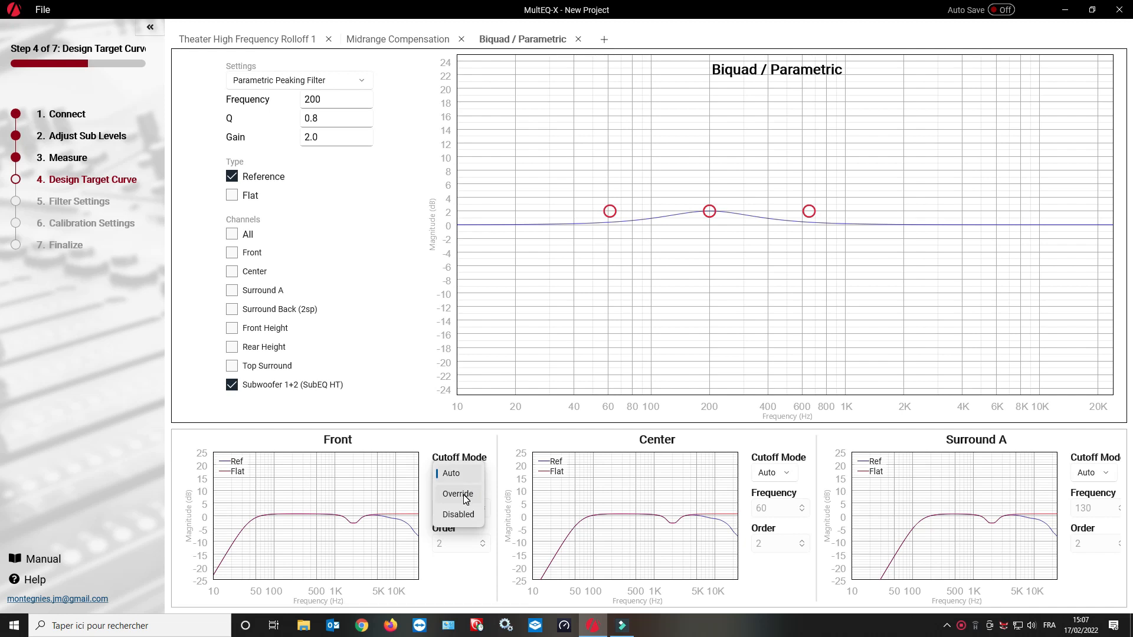
{"action": "left_click", "coordinate": [466, 500]}
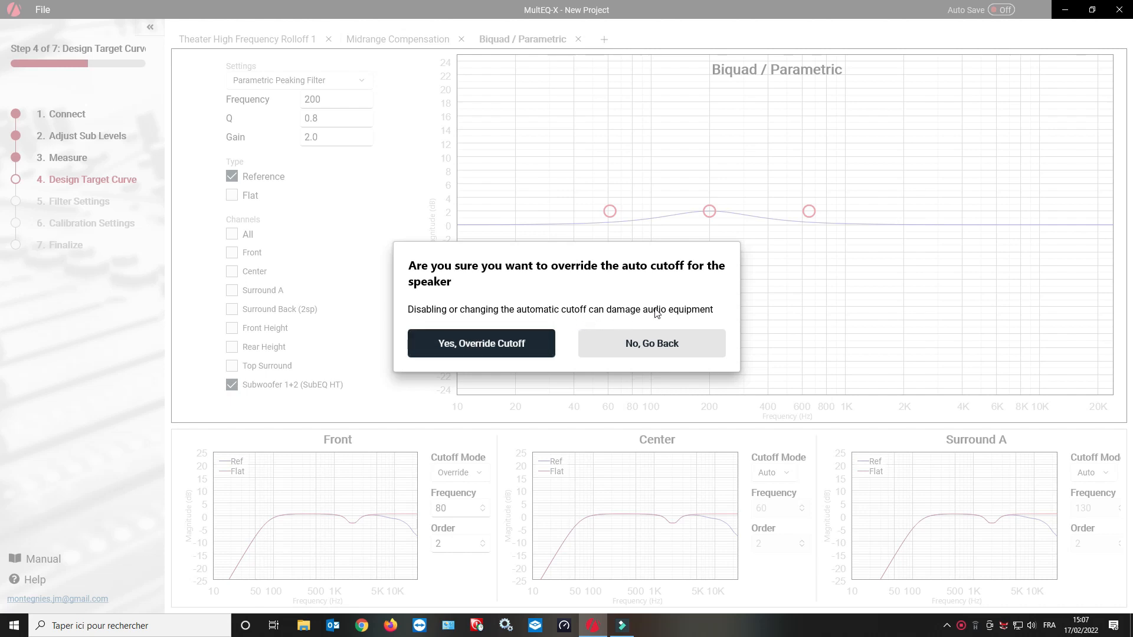
{"action": "left_click", "coordinate": [526, 342]}
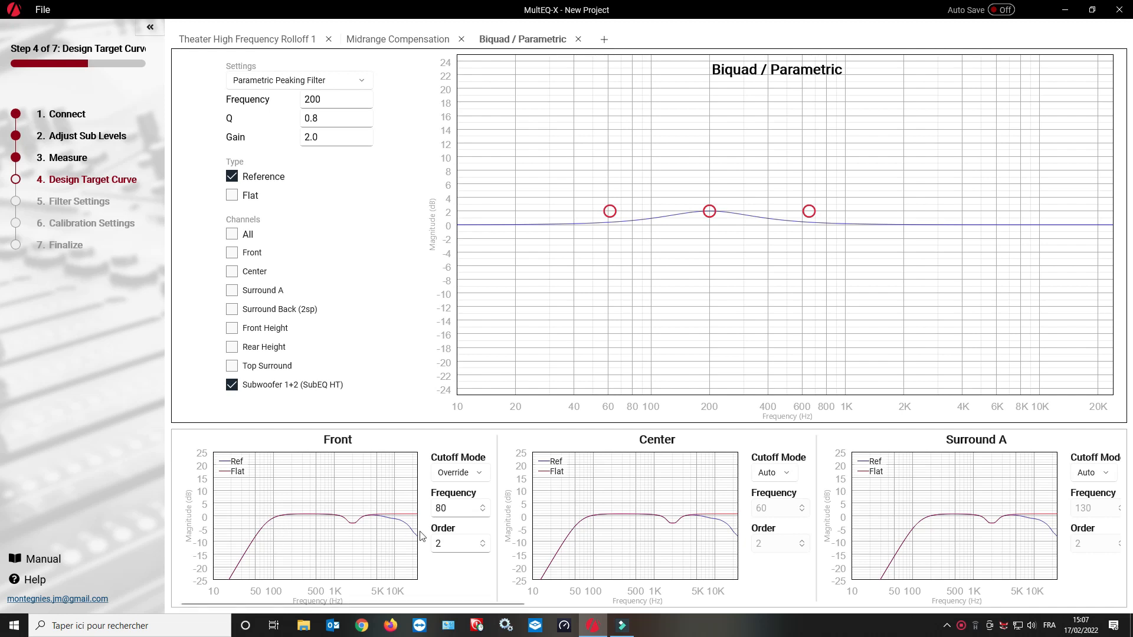
Set the Front channel's cutoff frequency to 30 Hz.
{"action": "left_click", "coordinate": [482, 511]}
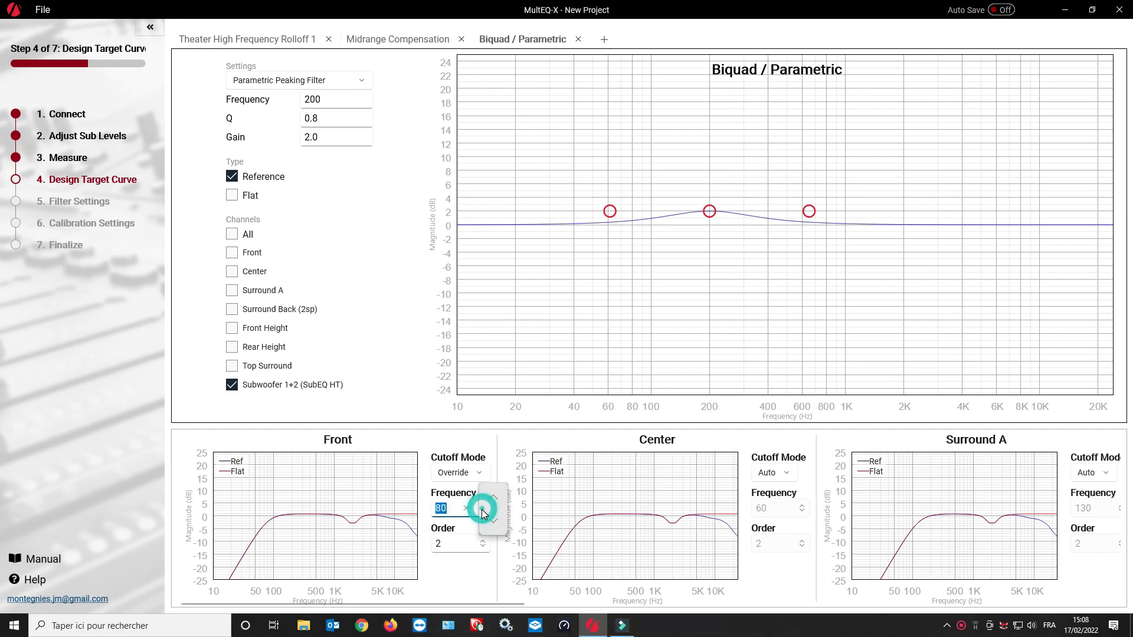
{"action": "left_click", "coordinate": [492, 522]}
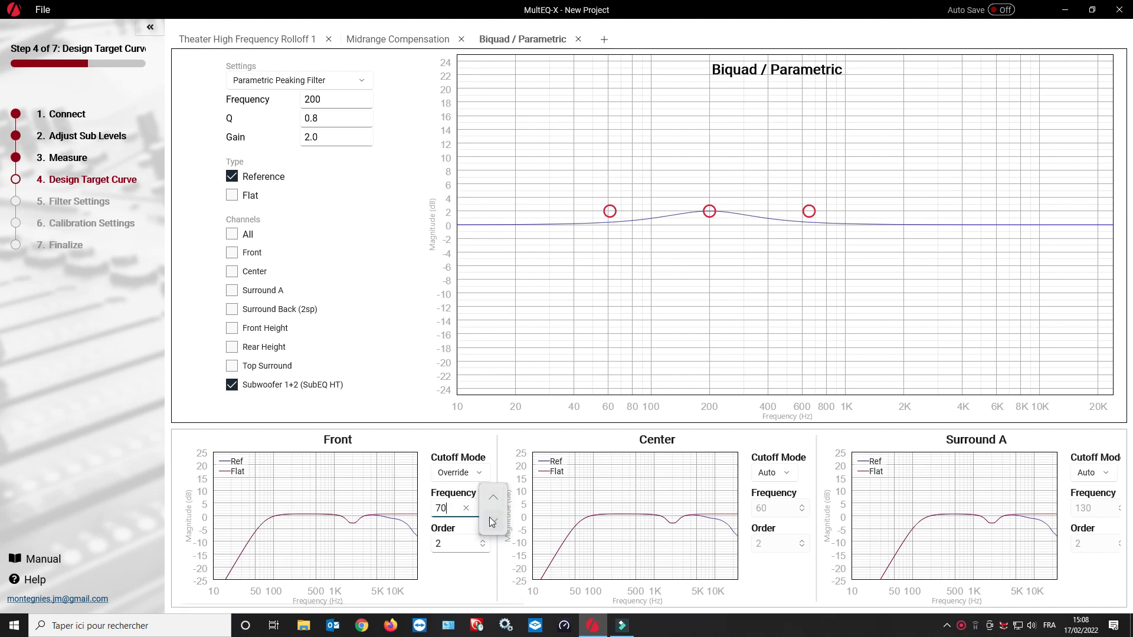
{"action": "left_click_drag", "start_coordinate": [450, 509], "coordinate": [432, 513]}
{"action": "type", "text": "30"}
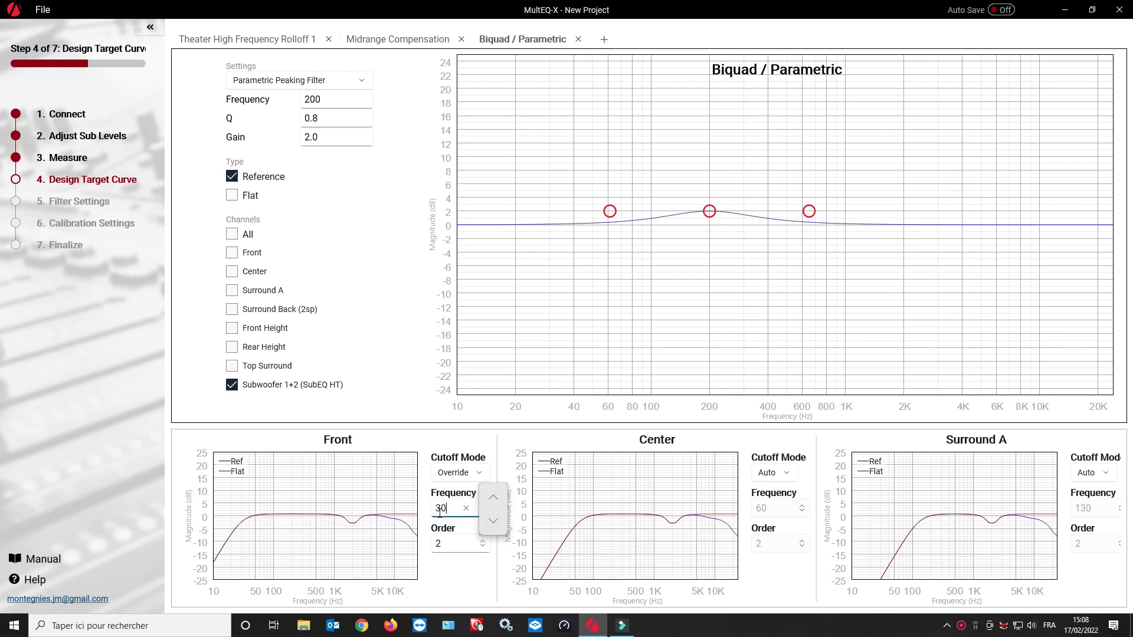
{"action": "scroll", "coordinate": [439, 513], "scroll_direction": "up", "scroll_amount": 1}
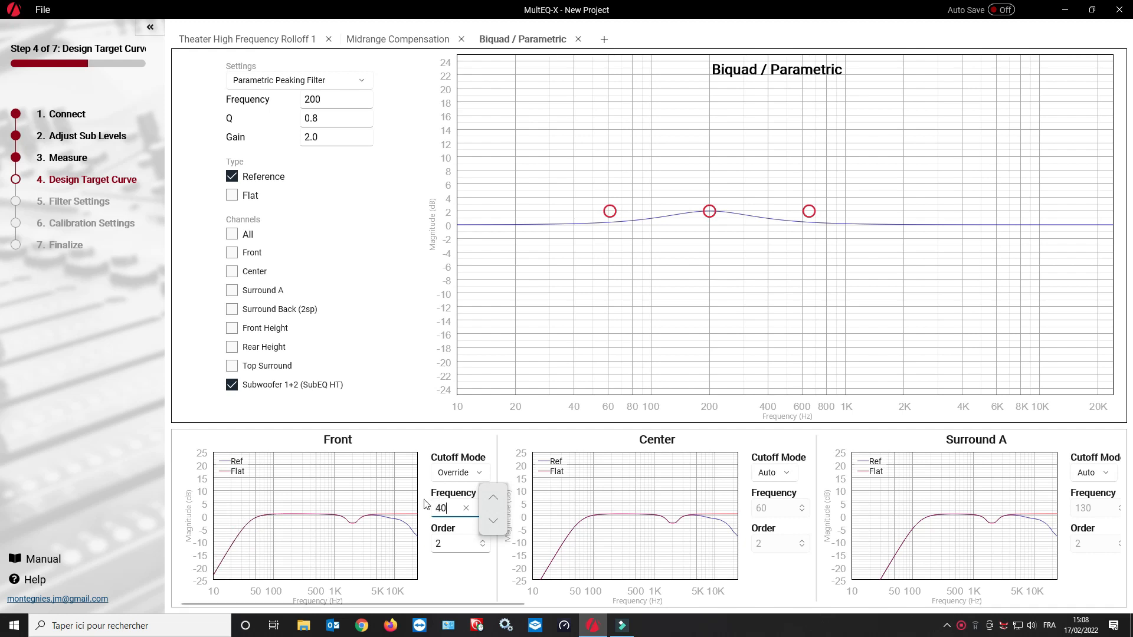
{"action": "left_click_drag", "start_coordinate": [447, 507], "coordinate": [435, 508]}
{"action": "type", "text": "30"}
Try raising the Front cutoff frequency to 60 Hz and return it to 30 Hz.
{"action": "left_click", "coordinate": [482, 559]}
{"action": "left_click", "coordinate": [486, 507]}
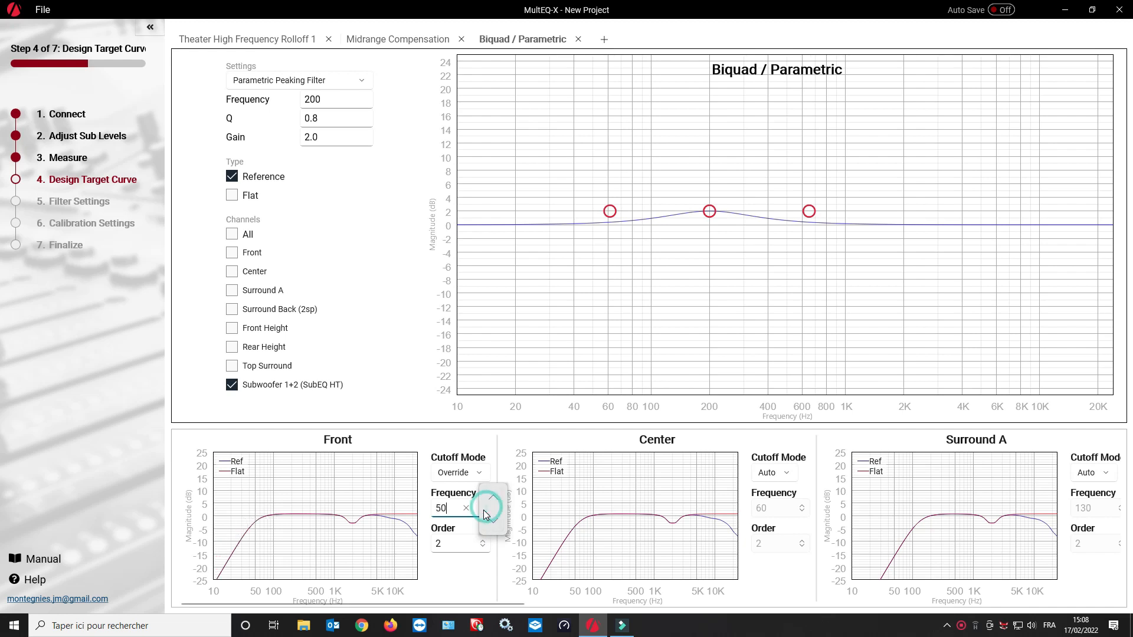
{"action": "left_click", "coordinate": [491, 499]}
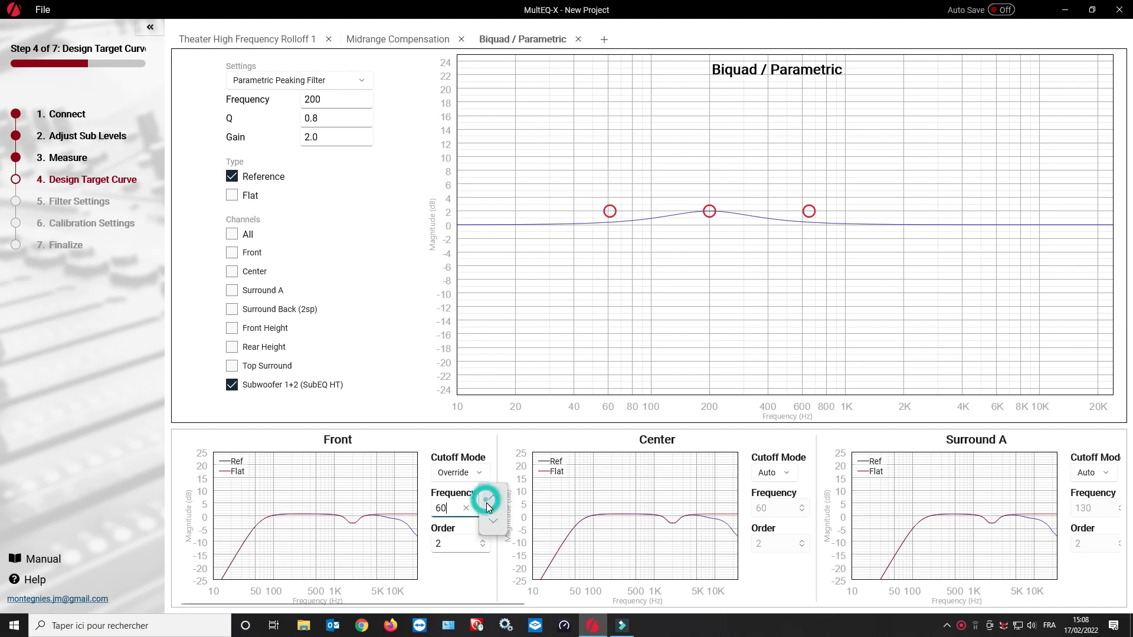
{"action": "left_click", "coordinate": [494, 524]}
{"action": "left_click", "coordinate": [491, 523]}
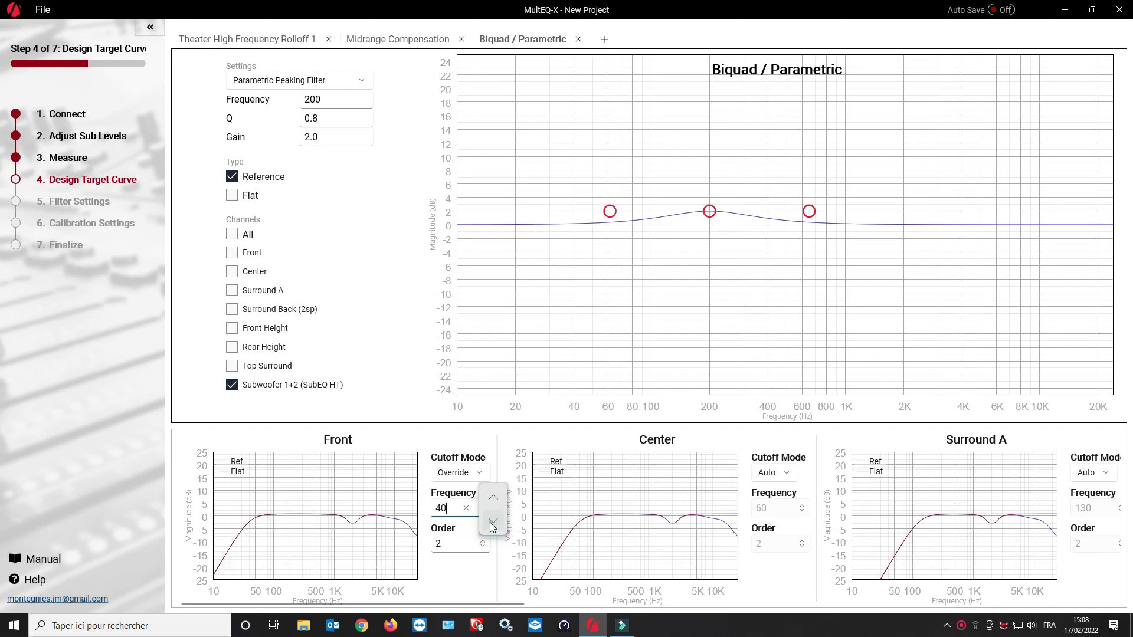
{"action": "left_click", "coordinate": [491, 523]}
Try raising the Front cutoff order to 6 and return it to 2.
{"action": "left_click", "coordinate": [468, 543]}
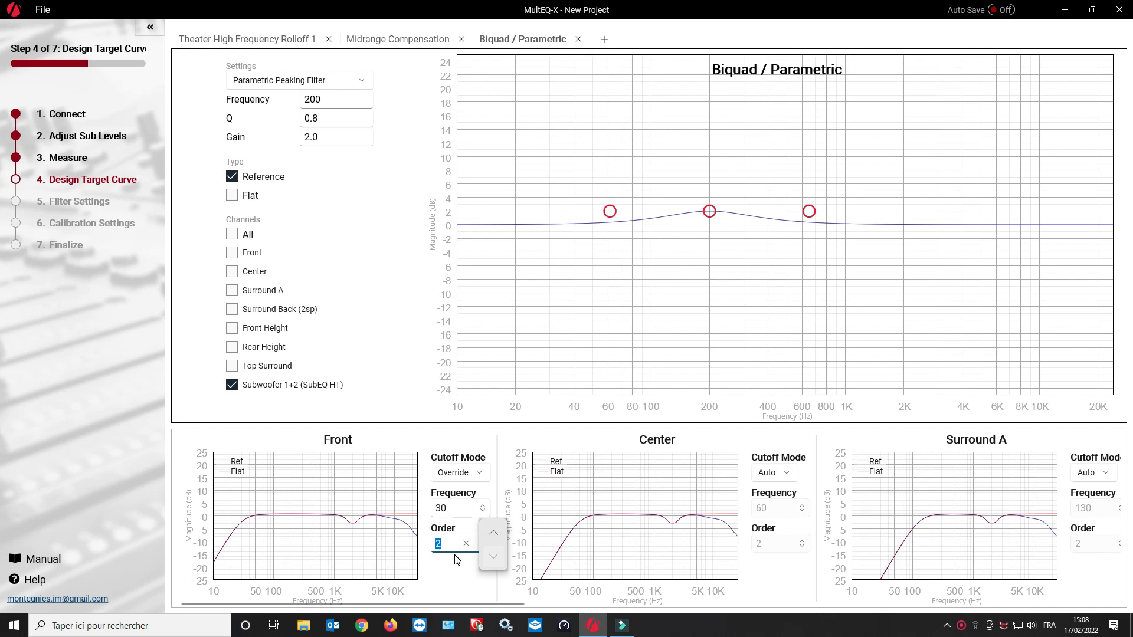
{"action": "left_click", "coordinate": [493, 534]}
{"action": "left_click", "coordinate": [494, 536]}
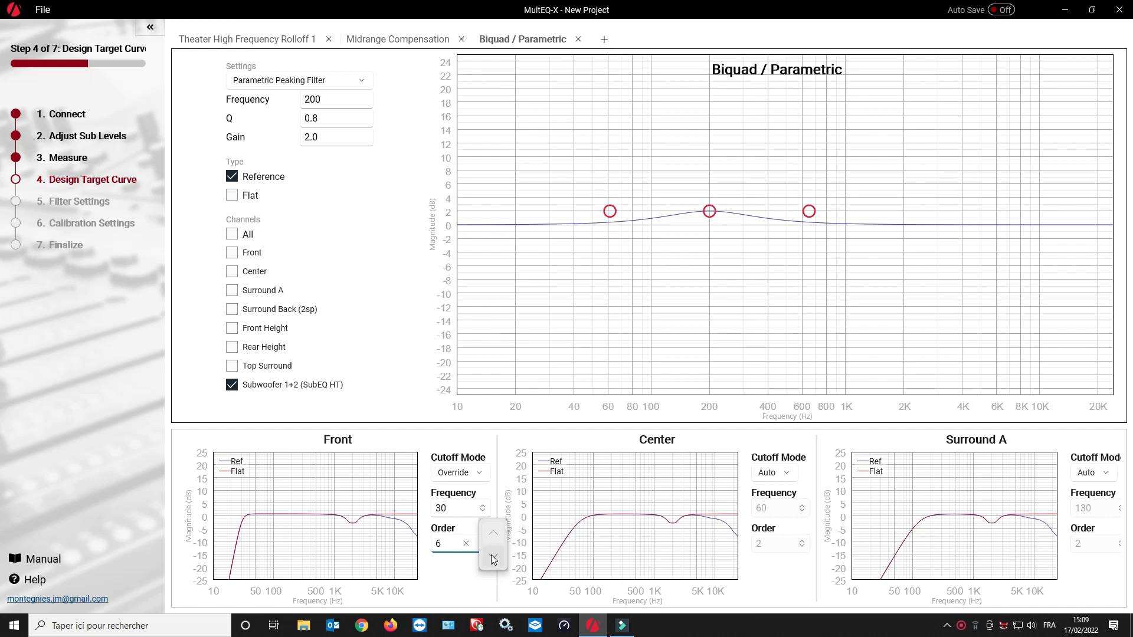
{"action": "left_click", "coordinate": [493, 559]}
{"action": "left_click", "coordinate": [491, 557]}
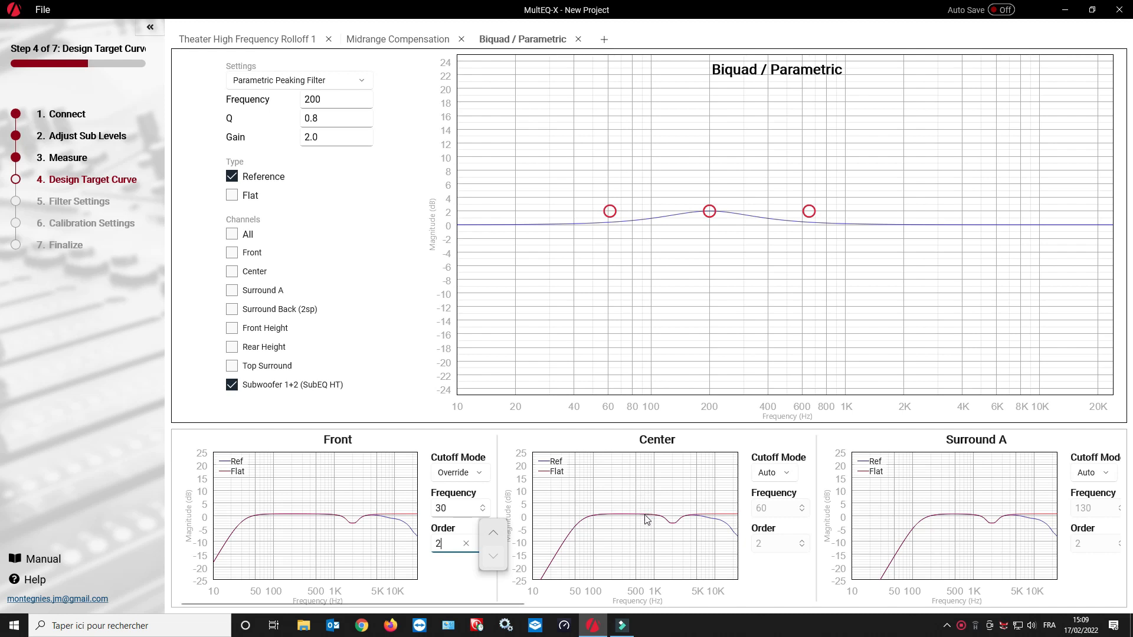
Try disabling the Front channel's cutoff and return its mode to Override.
{"action": "left_click", "coordinate": [481, 475]}
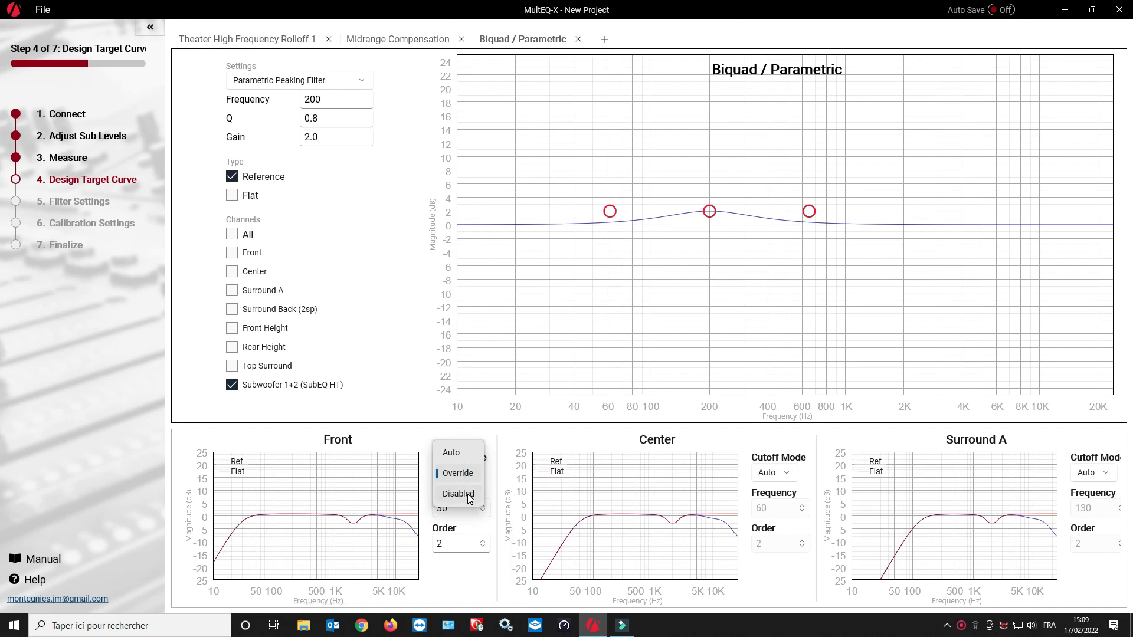
{"action": "left_click", "coordinate": [471, 495]}
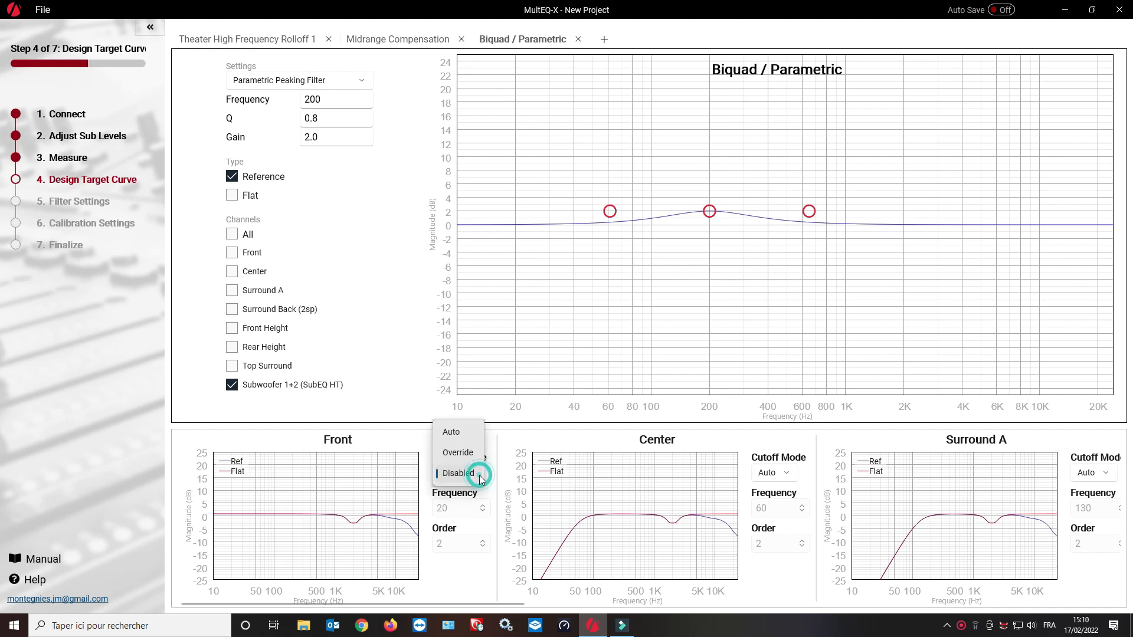
{"action": "left_click", "coordinate": [480, 475]}
{"action": "left_click", "coordinate": [474, 461]}
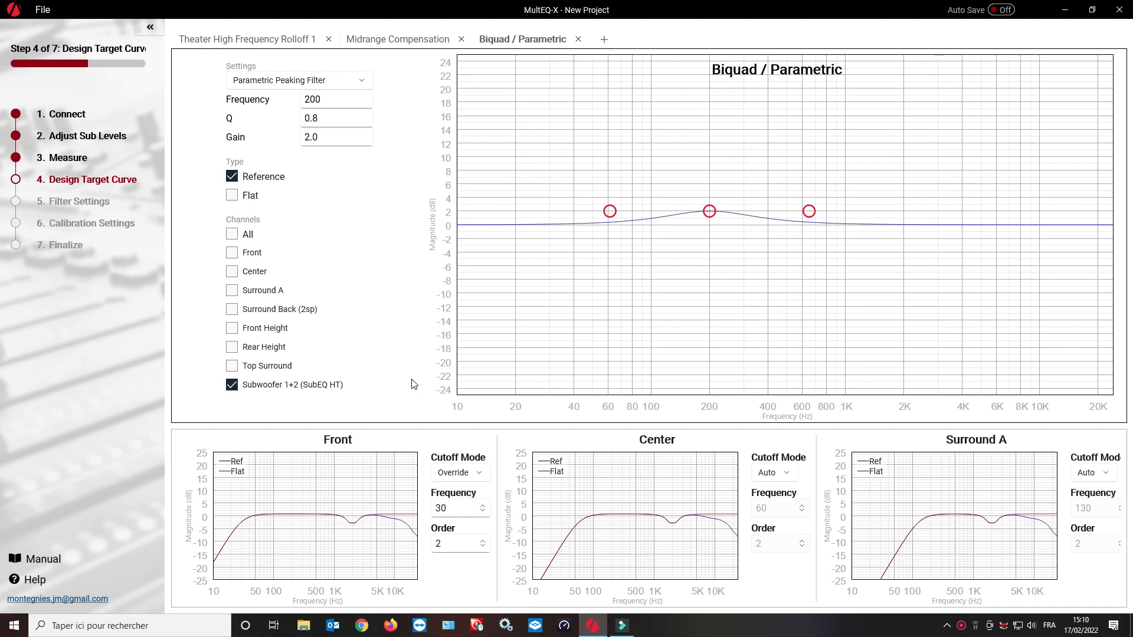
Remove Subwoofer 1+2 (SubEQ HT) from the parametric filter and apply it to Front, Center, Surround A and Surround Back (2sp).
{"action": "left_click", "coordinate": [232, 384]}
{"action": "left_click", "coordinate": [237, 252]}
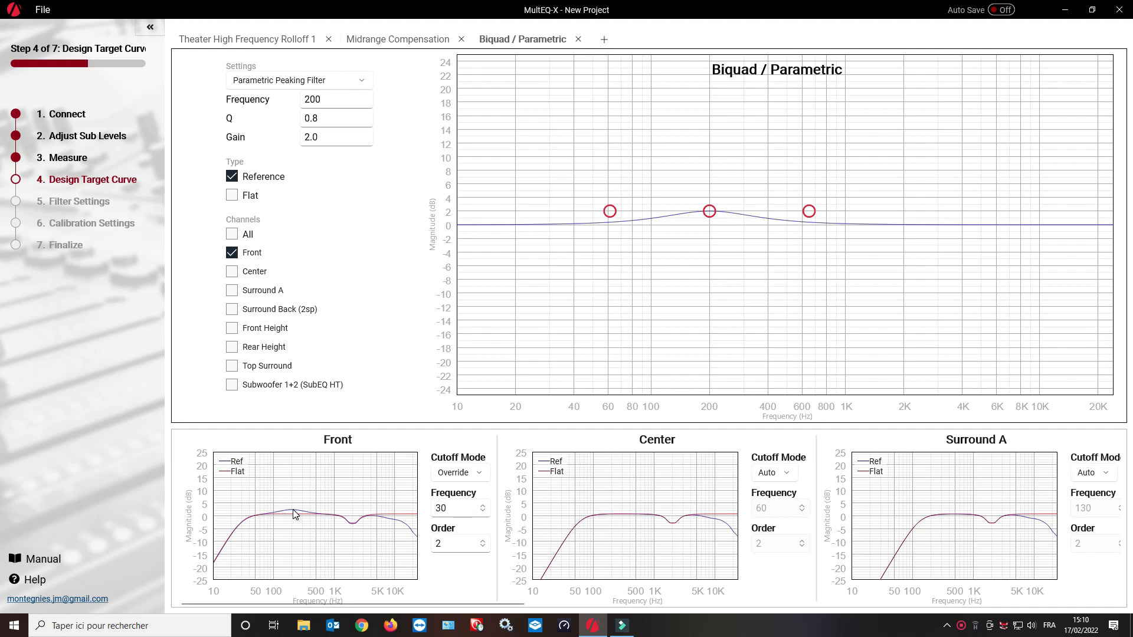
{"action": "left_click", "coordinate": [232, 272]}
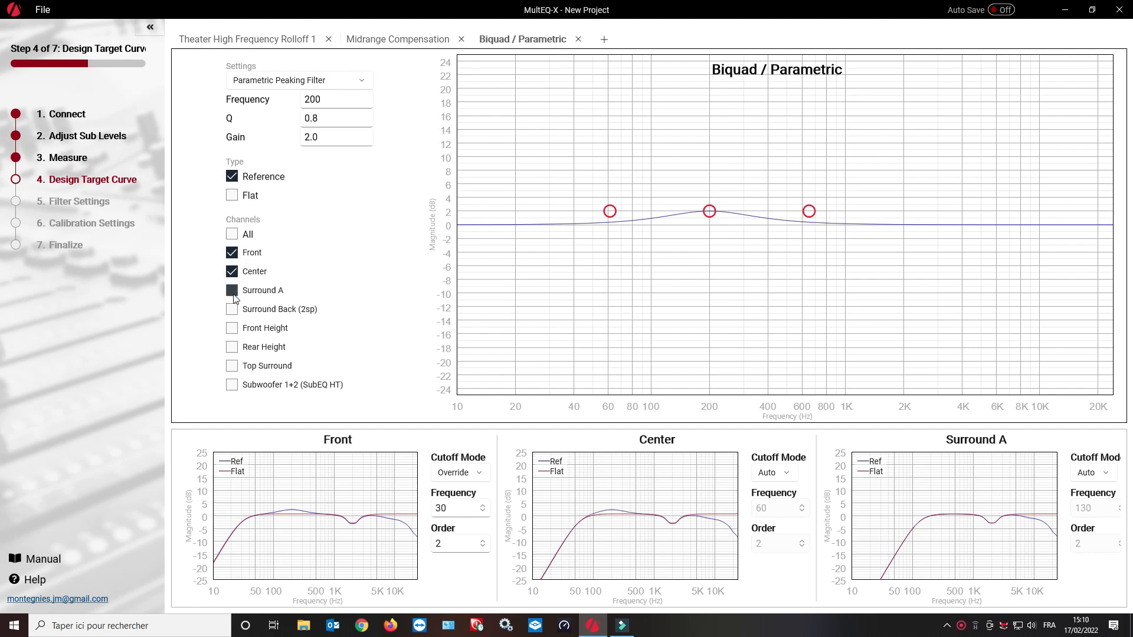
{"action": "left_click", "coordinate": [232, 291]}
{"action": "left_click", "coordinate": [233, 310]}
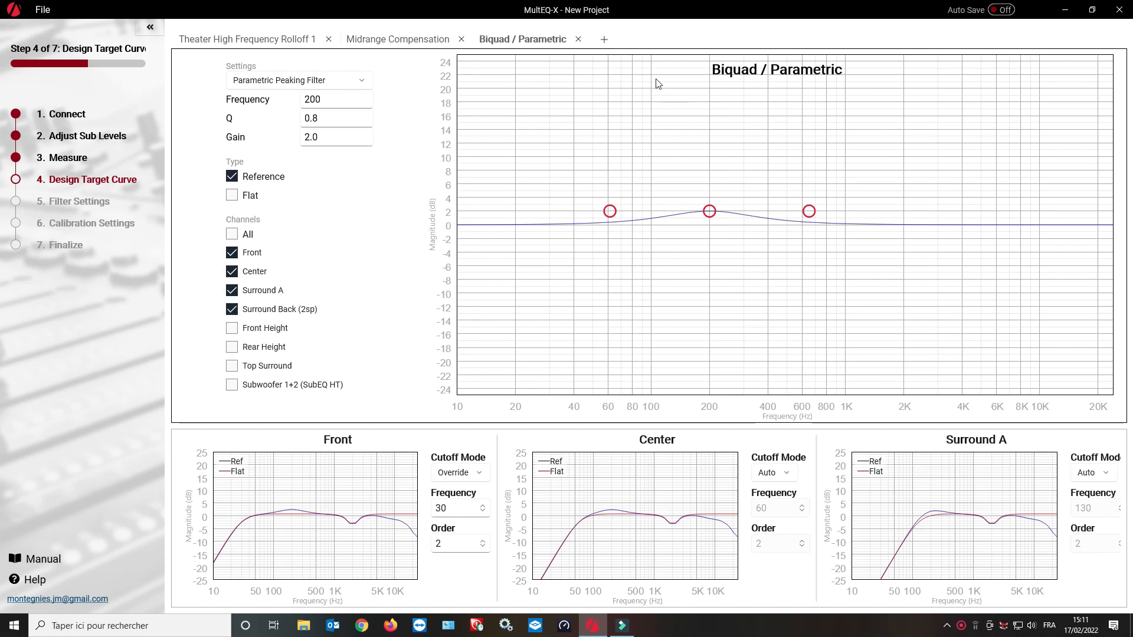
Add a Tilt component to the target curve and set it to 1.0 decibels per octave.
{"action": "left_click", "coordinate": [605, 40]}
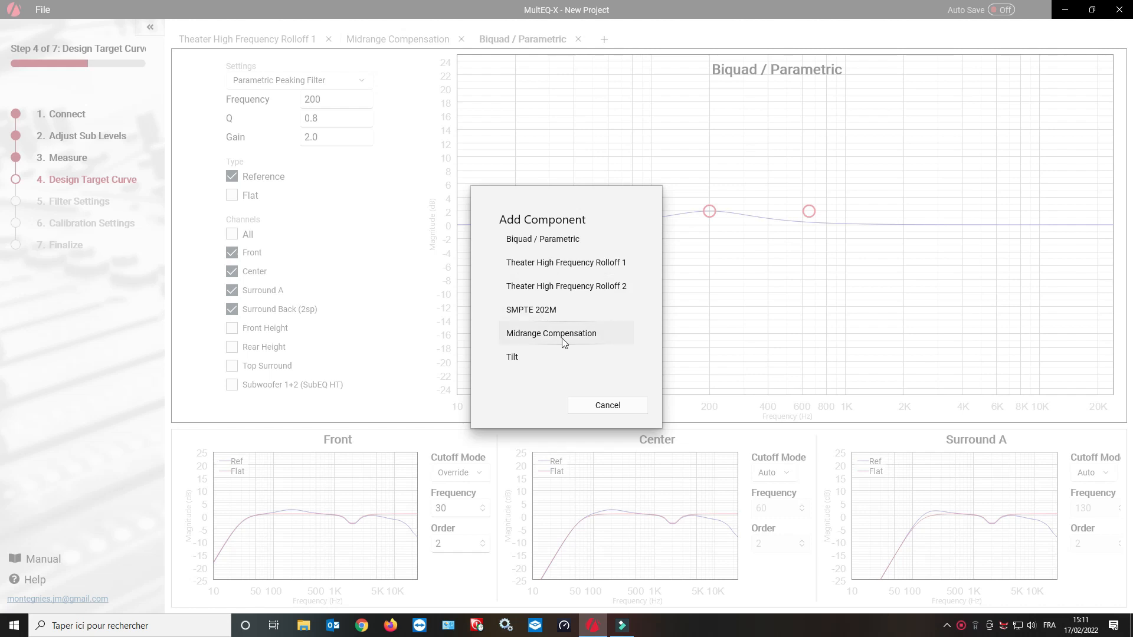
{"action": "left_click", "coordinate": [537, 357]}
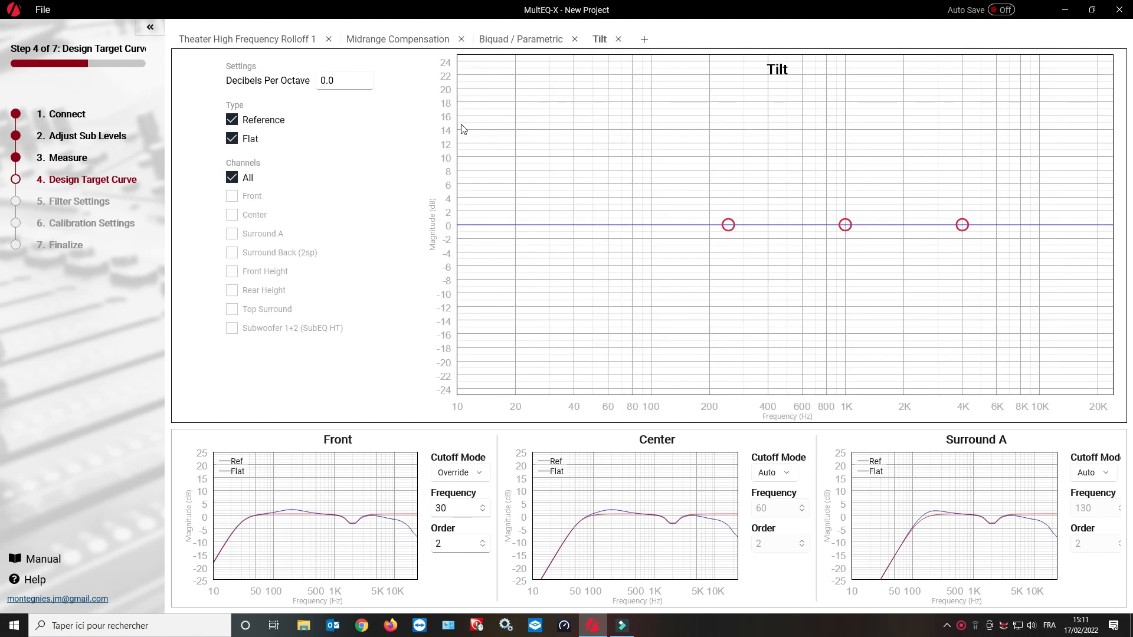
{"action": "double_click", "coordinate": [340, 82]}
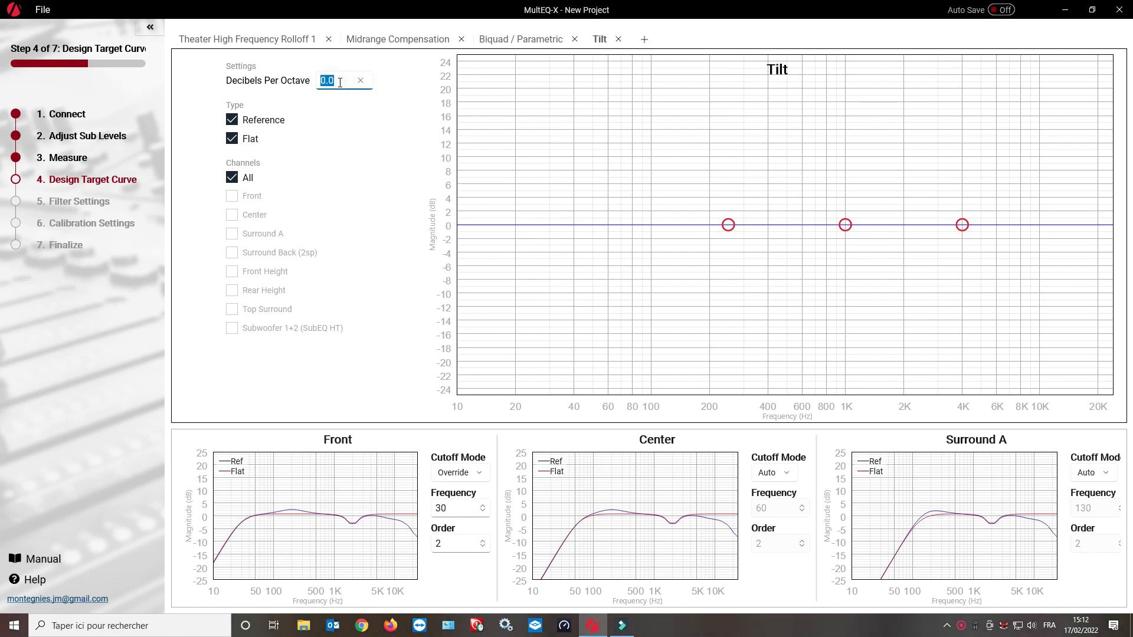
{"action": "type", "text": "1"}
{"action": "key", "text": "Return"}
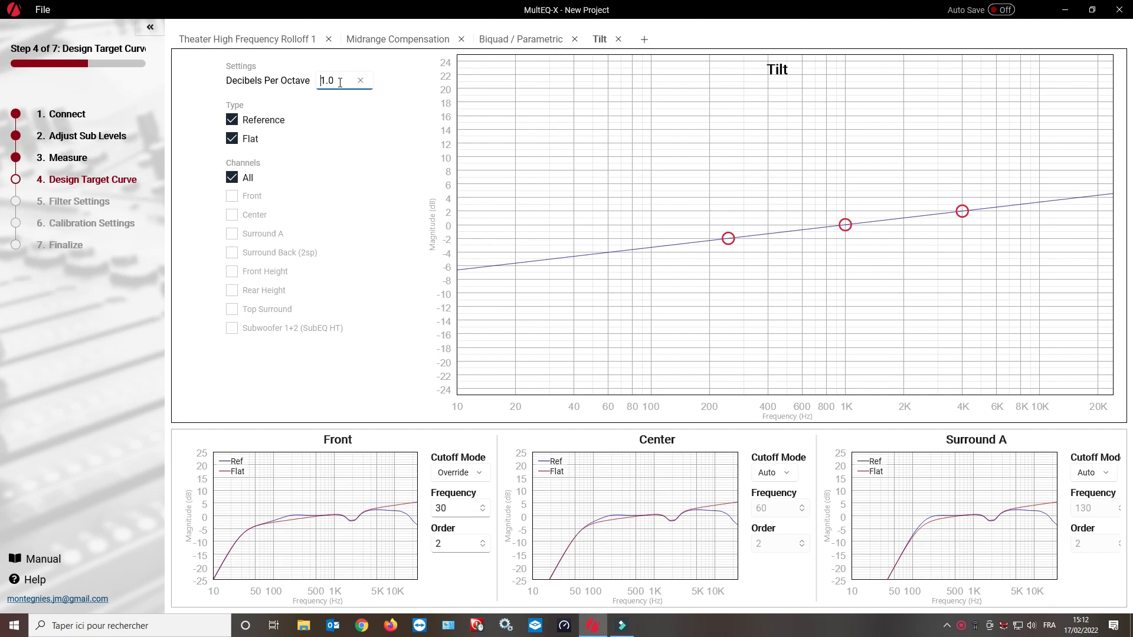
Set the Tilt component to -1.0 decibels per octave.
{"action": "left_click_drag", "start_coordinate": [336, 82], "coordinate": [320, 81]}
{"action": "type", "text": "-1"}
{"action": "key", "text": "Return"}
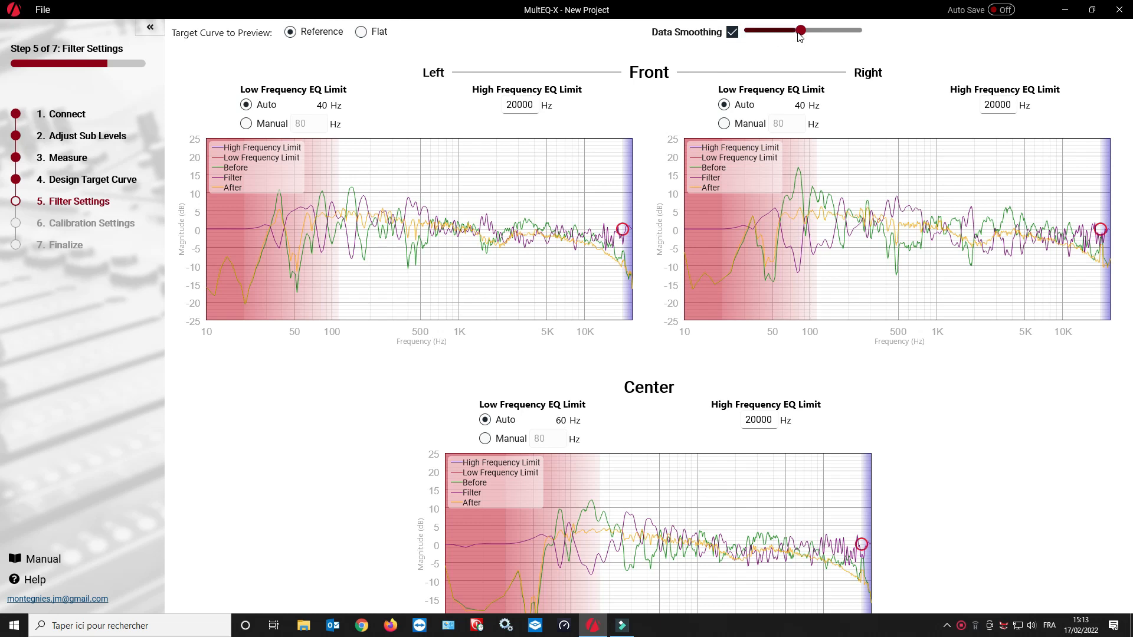
Raise the data smoothing of the filter preview graphs to its maximum.
{"action": "left_click_drag", "start_coordinate": [800, 35], "coordinate": [807, 36]}
{"action": "left_click_drag", "start_coordinate": [819, 37], "coordinate": [860, 35]}
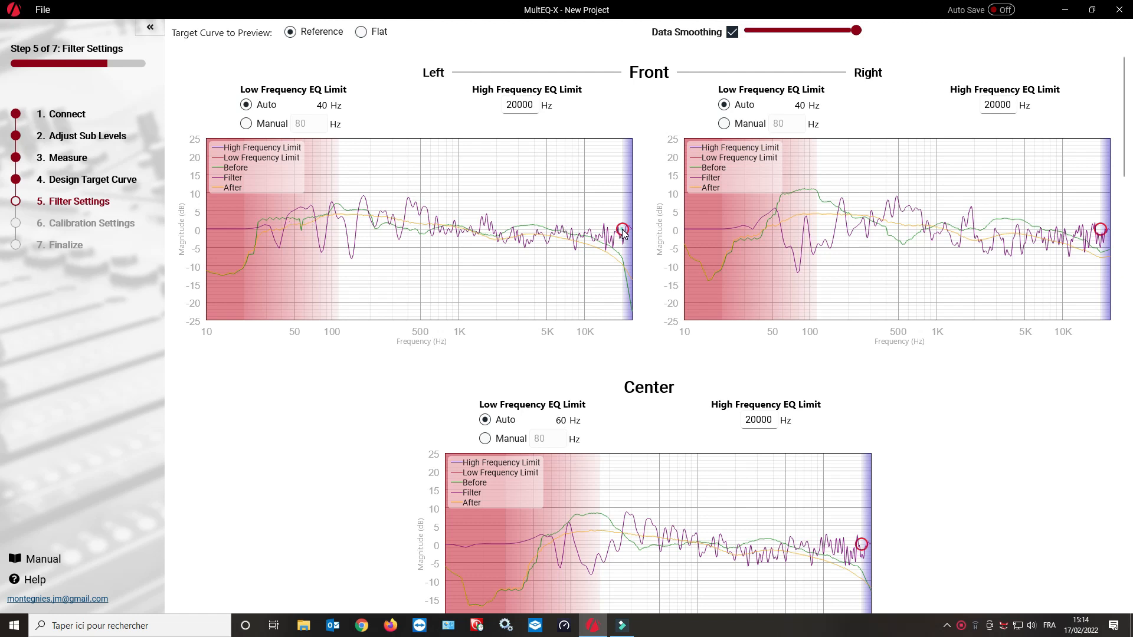
Try lowering the Front Left high frequency EQ limit to about 4826 Hz and restore it to 20000 Hz.
{"action": "left_click_drag", "start_coordinate": [623, 232], "coordinate": [610, 235]}
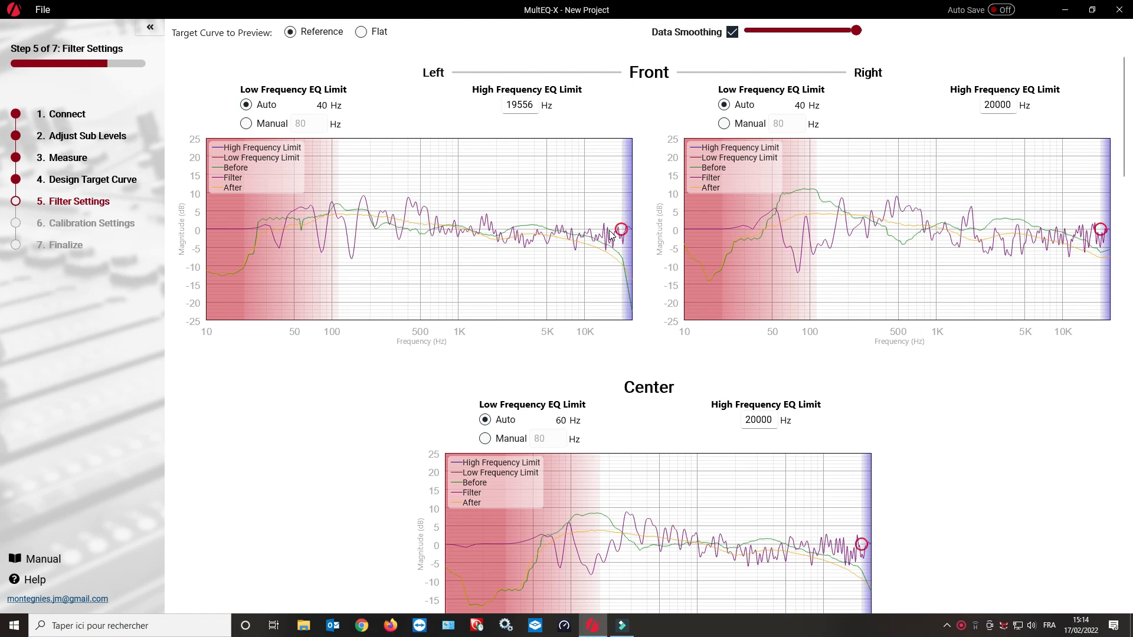
{"action": "left_click", "coordinate": [572, 230]}
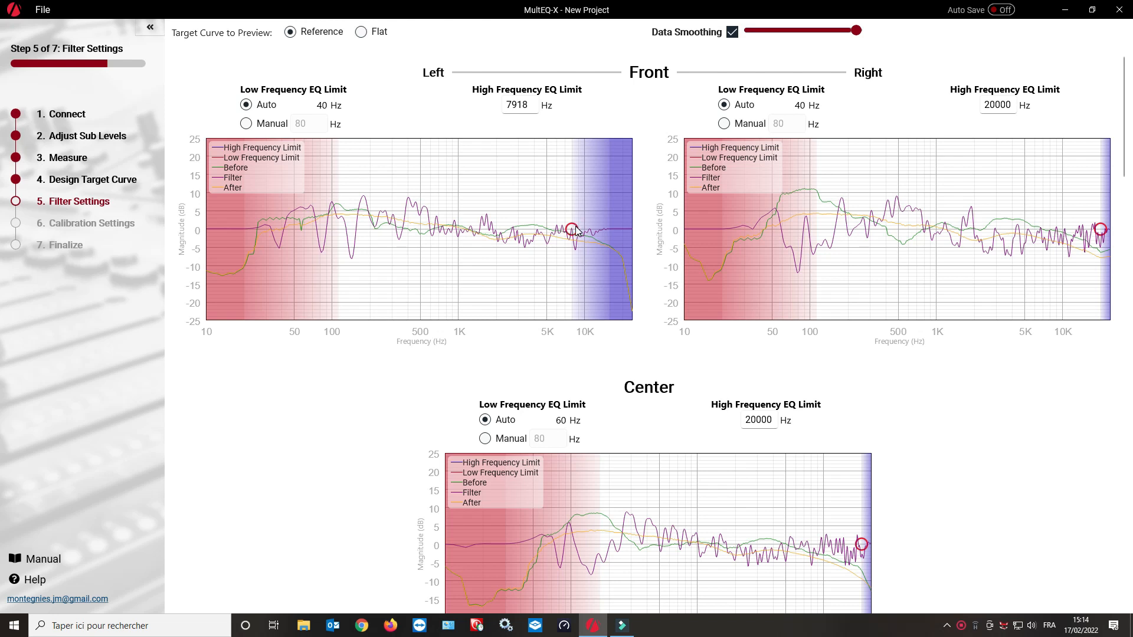
{"action": "left_click", "coordinate": [571, 229]}
{"action": "left_click_drag", "start_coordinate": [571, 230], "coordinate": [546, 232]}
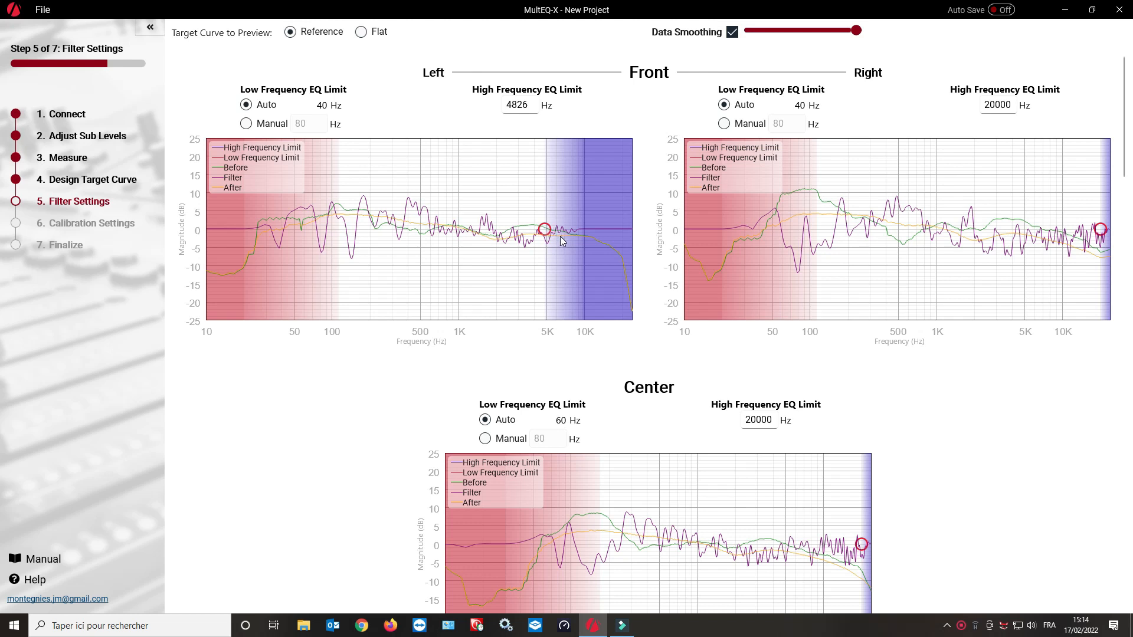
{"action": "left_click_drag", "start_coordinate": [547, 232], "coordinate": [614, 232]}
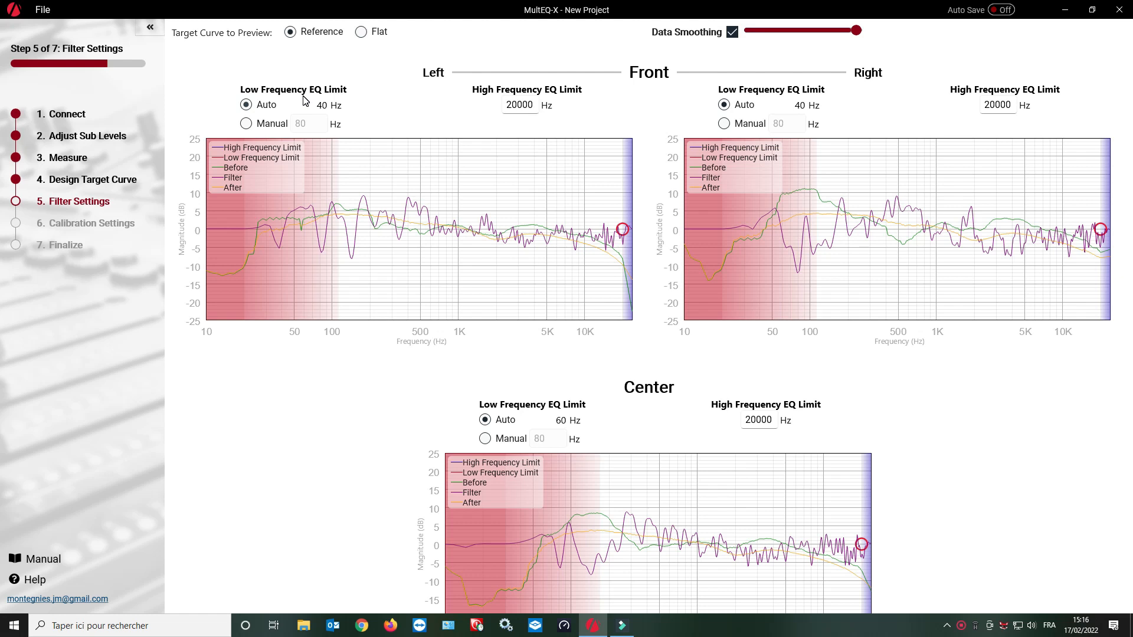
Switch the Front Left low frequency EQ limit to Manual and set it to 30 Hz.
{"action": "left_click", "coordinate": [245, 124]}
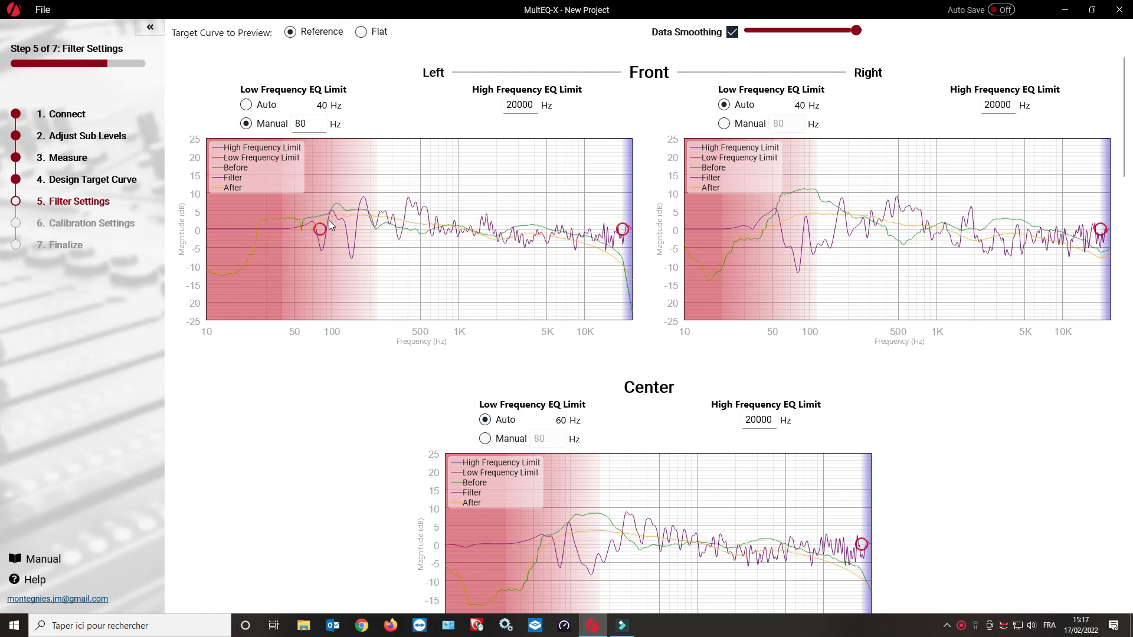
{"action": "double_click", "coordinate": [302, 124]}
{"action": "type", "text": "30"}
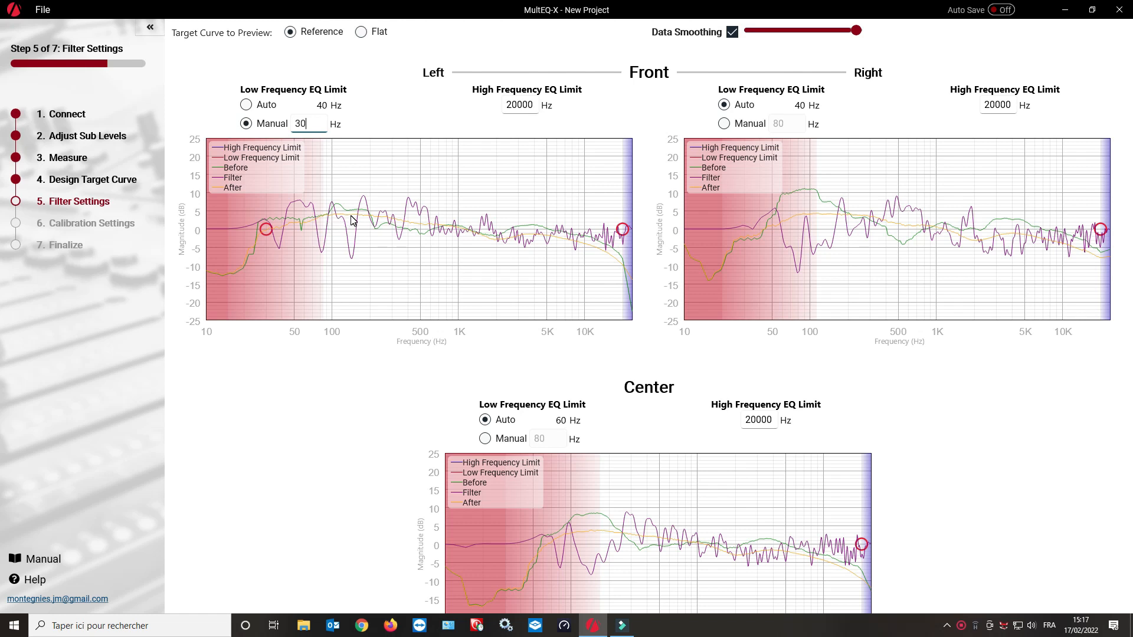
Remove the Tilt component from the target curve and return to the filter settings.
{"action": "left_click", "coordinate": [118, 182]}
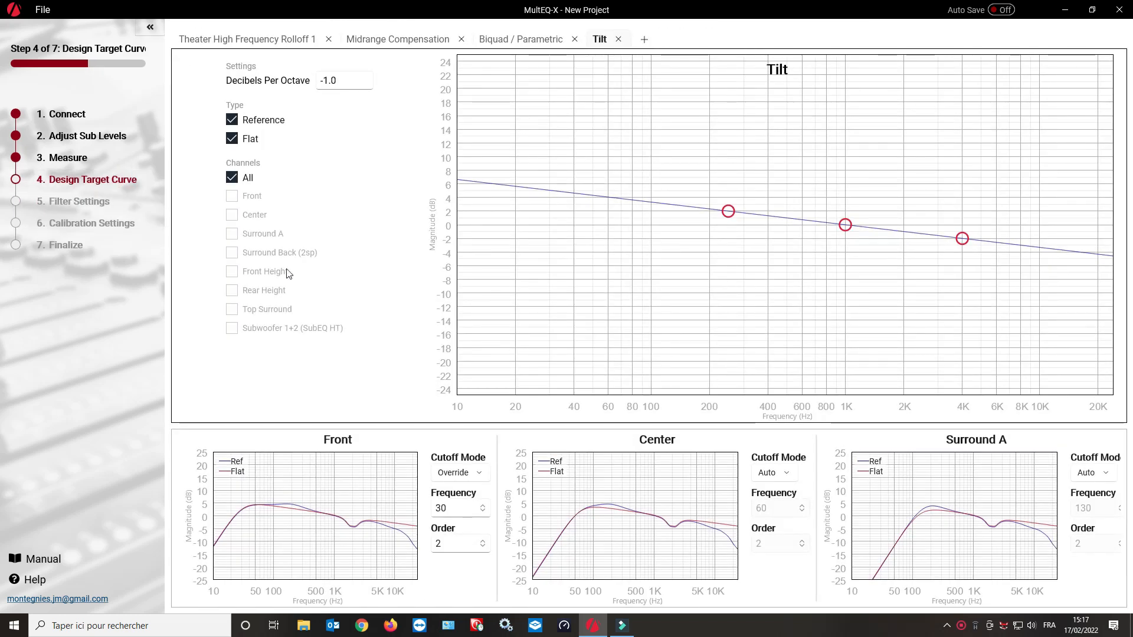
{"action": "left_click", "coordinate": [619, 42]}
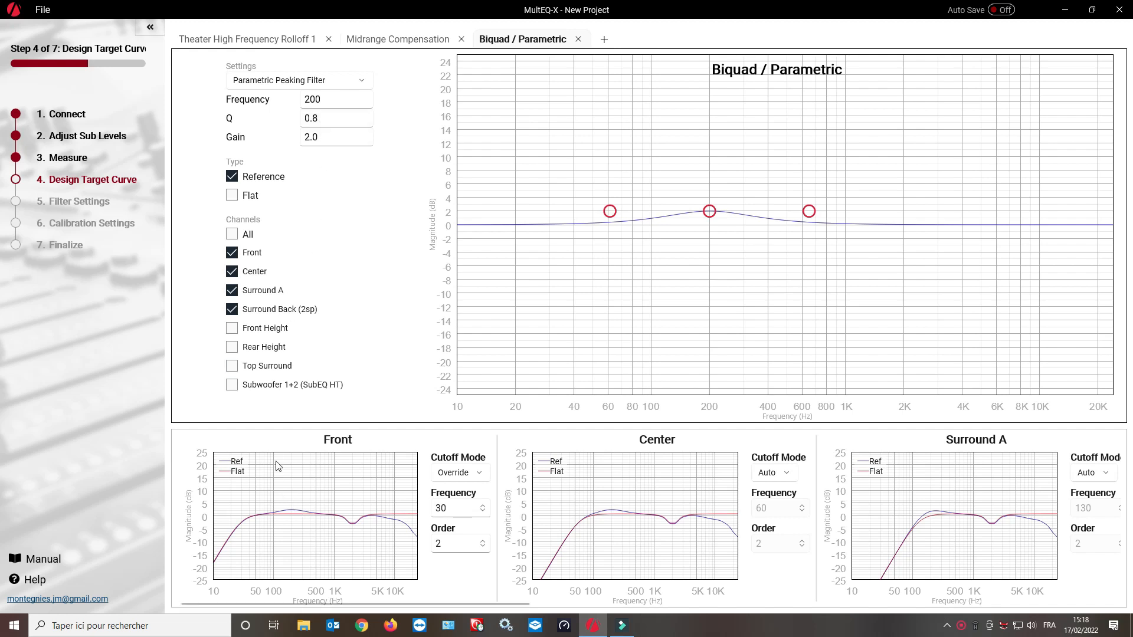
{"action": "left_click", "coordinate": [112, 204]}
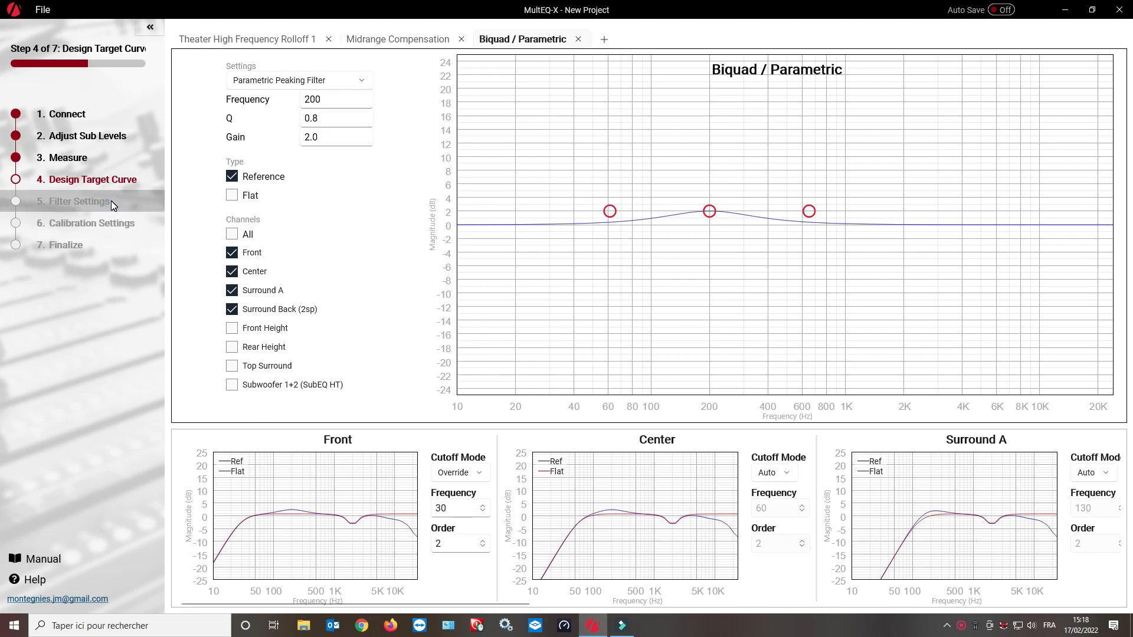
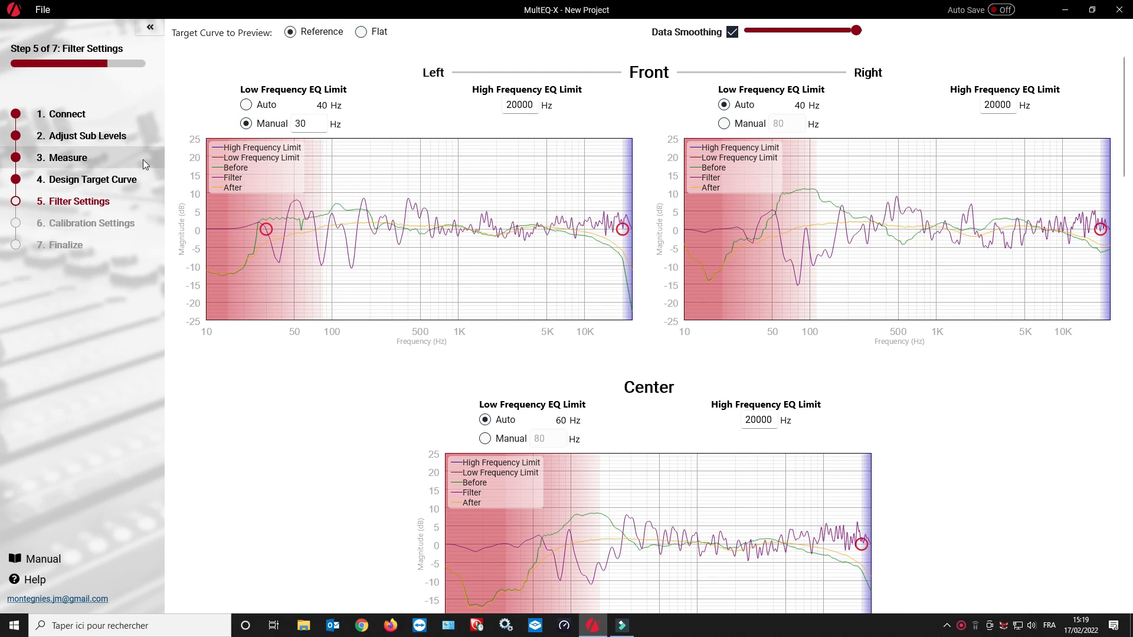
Return to the target curve design and remove the Midrange Compensation component from the Flat curve, leaving it on Reference only.
{"action": "left_click", "coordinate": [117, 181]}
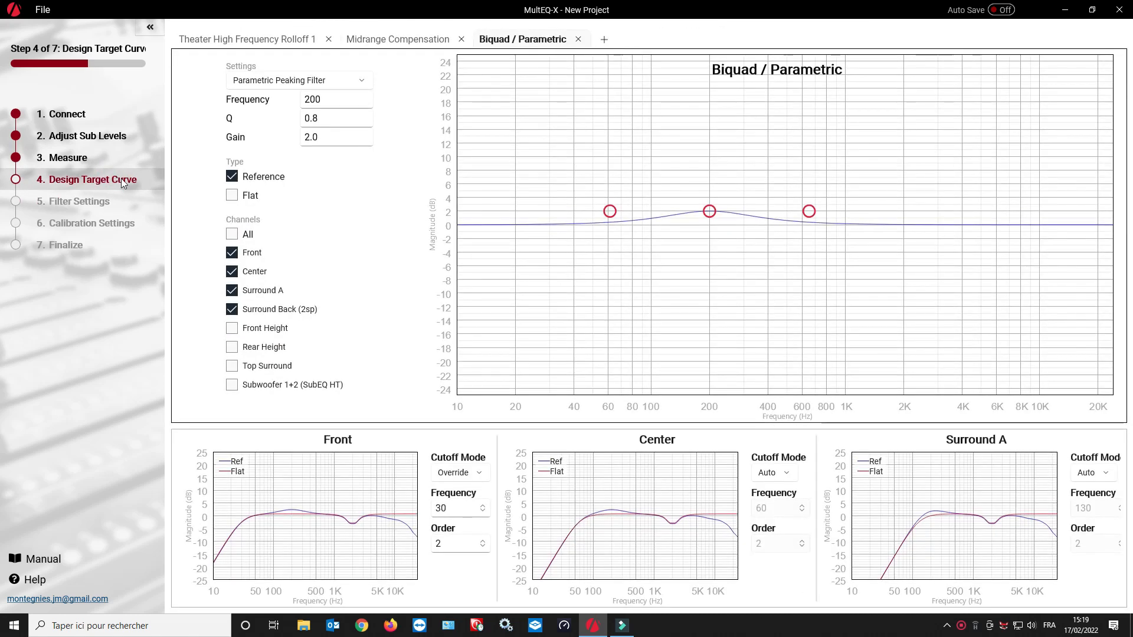
{"action": "left_click", "coordinate": [392, 42]}
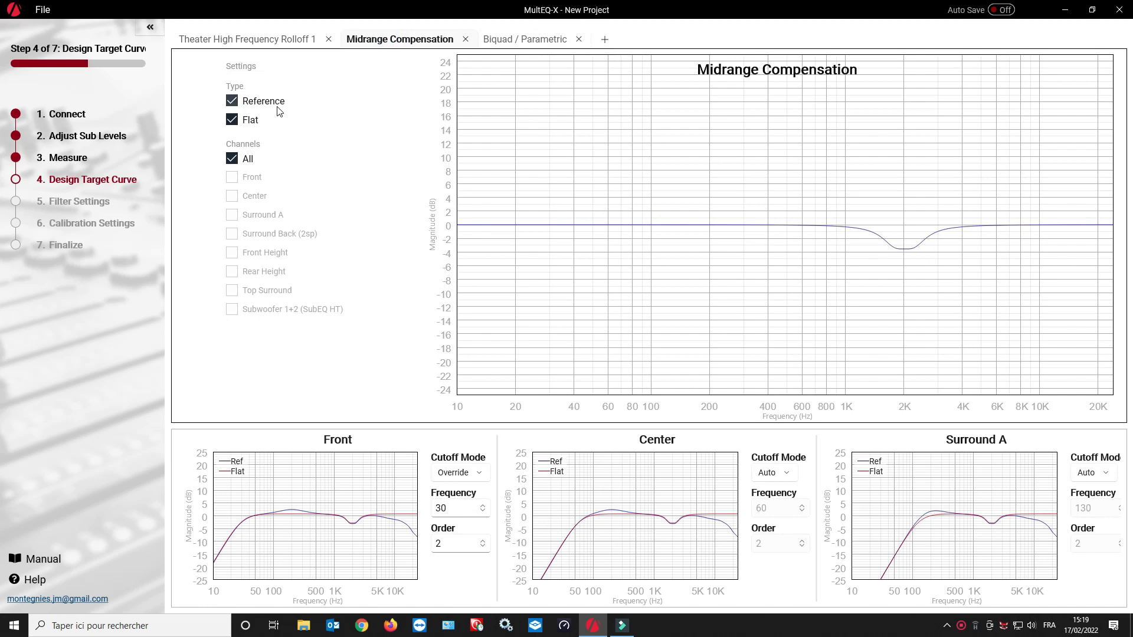
{"action": "left_click", "coordinate": [230, 121]}
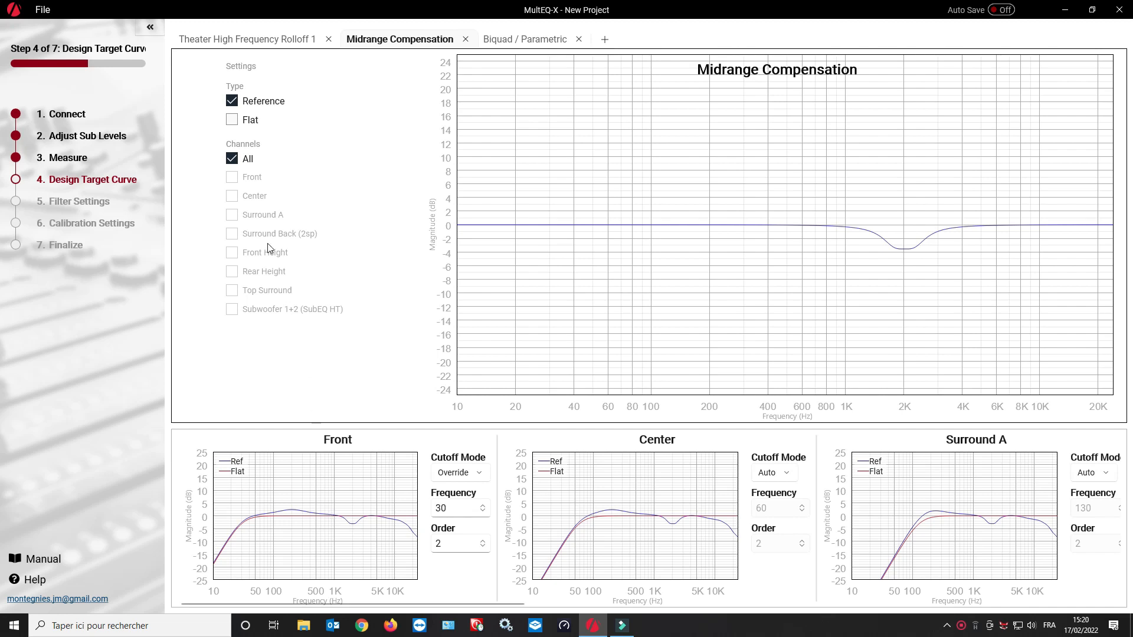
In the filter settings, preview the Flat target curve and switch the Front Right low frequency EQ limit to Manual.
{"action": "left_click", "coordinate": [85, 195]}
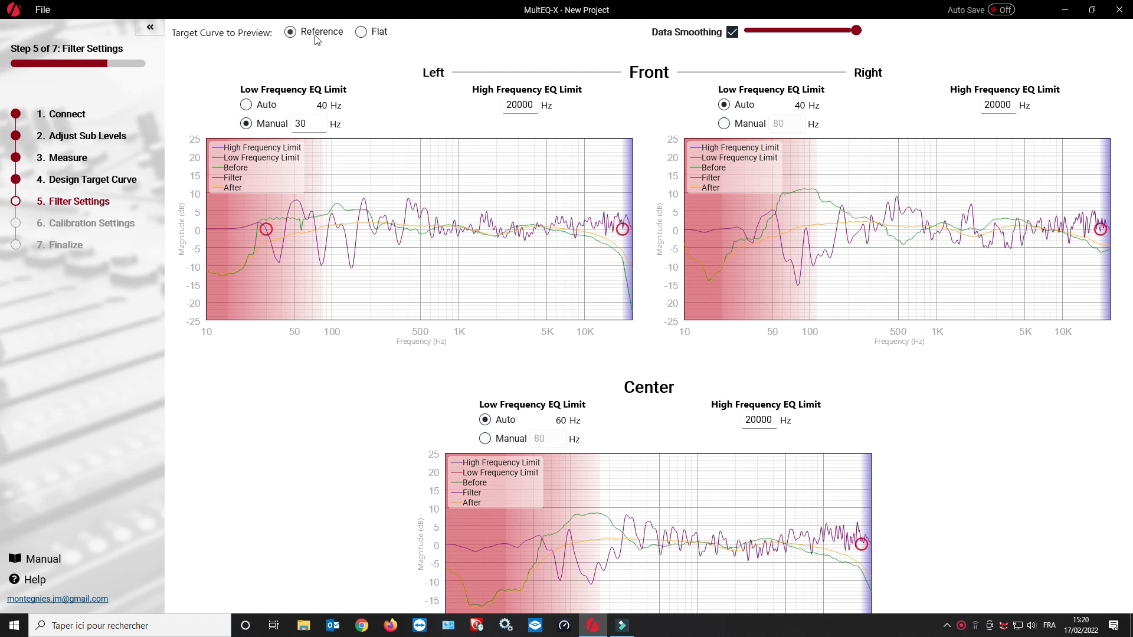
{"action": "left_click", "coordinate": [360, 34]}
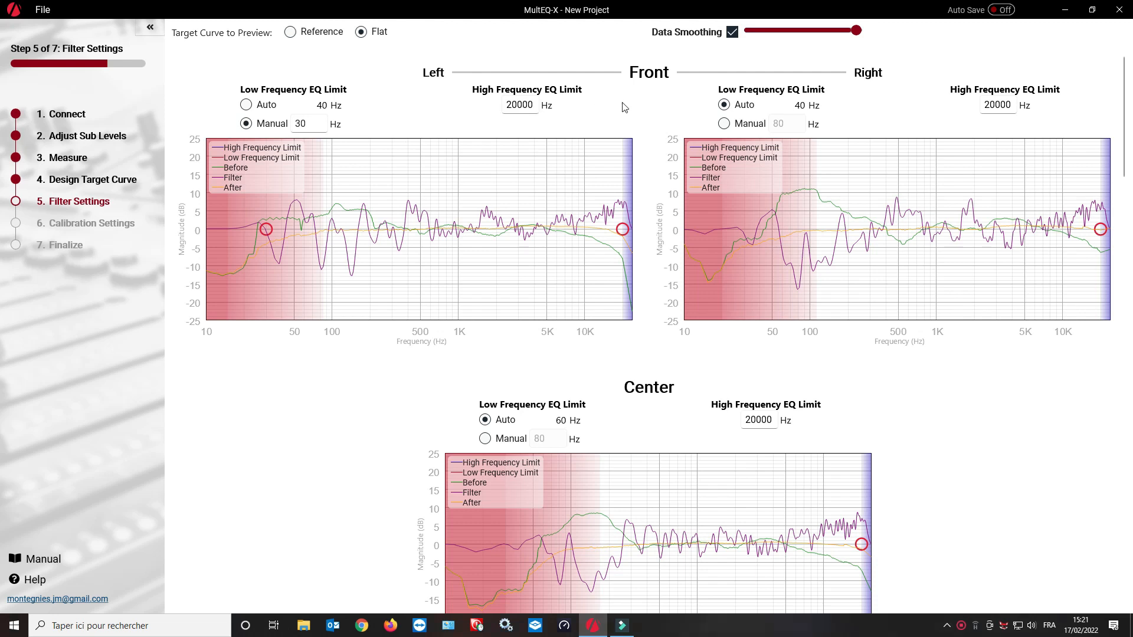
{"action": "left_click", "coordinate": [725, 124]}
Open the calibration settings, try switching the speaker distances to Manual and return them to Auto.
{"action": "left_click", "coordinate": [76, 223]}
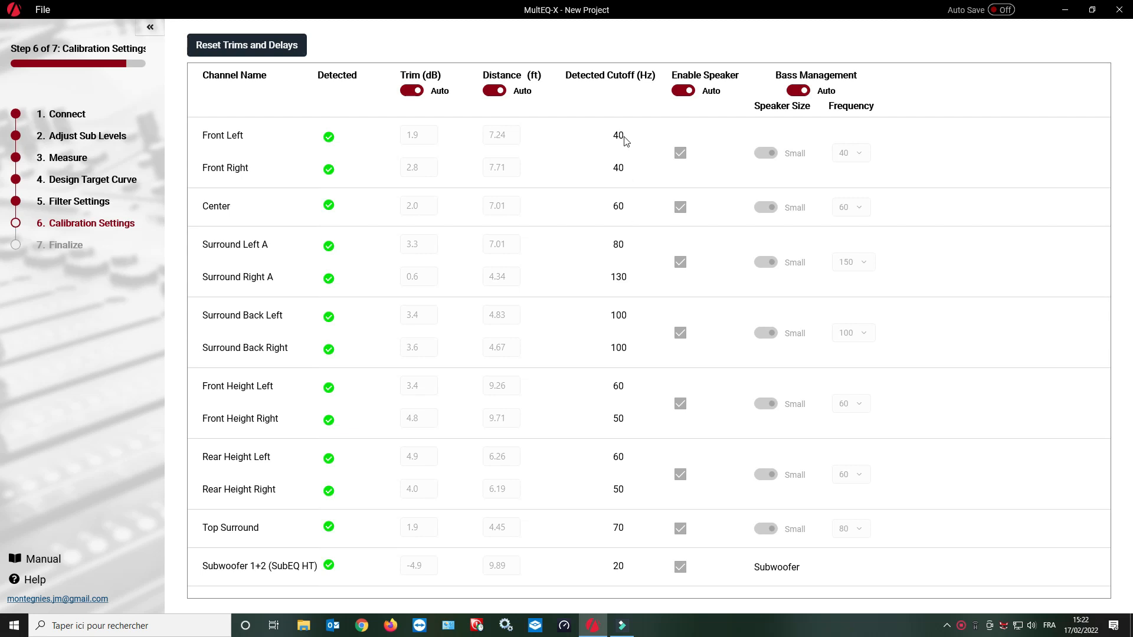
{"action": "left_click", "coordinate": [490, 94]}
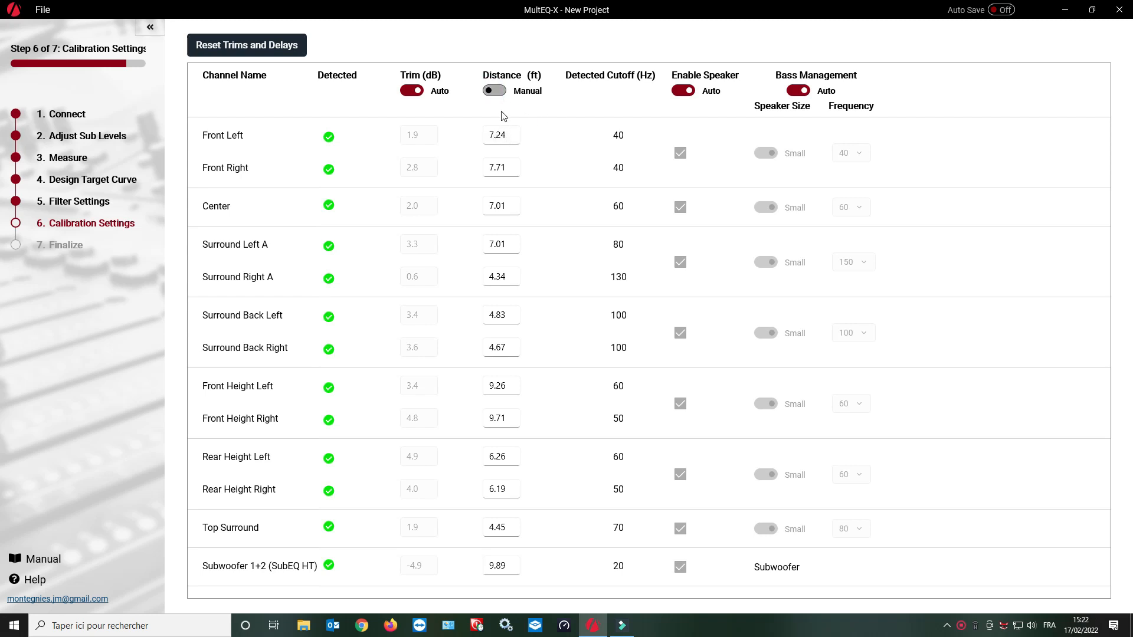
{"action": "left_click", "coordinate": [500, 91]}
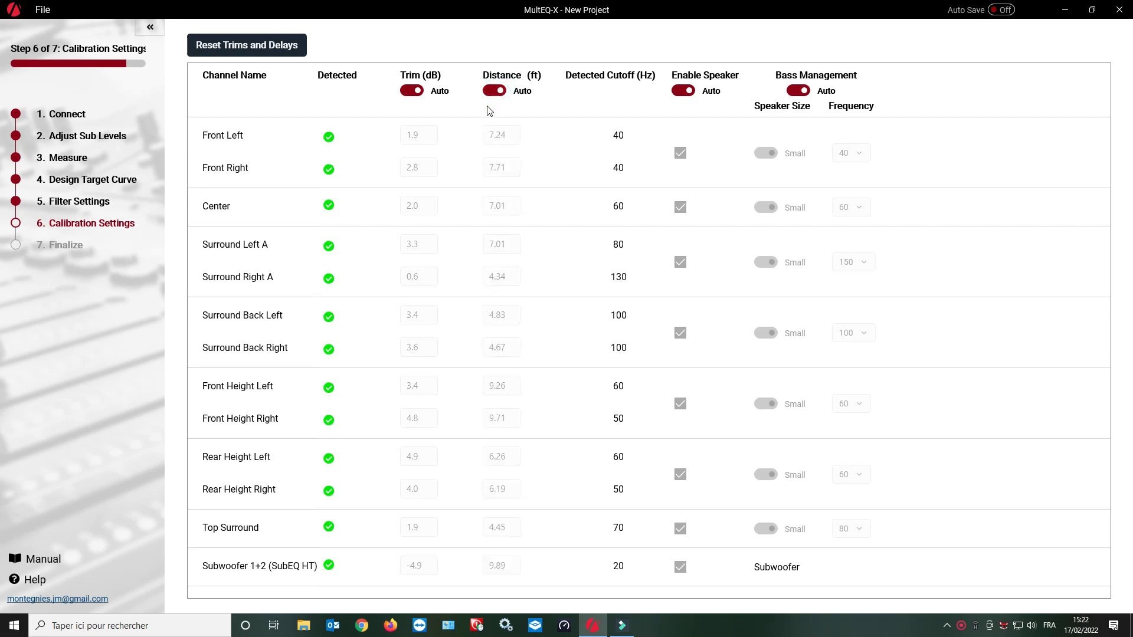
Try switching the trims to Manual, re-enter 1.9 dB for Front Left and return the trims to Auto.
{"action": "left_click", "coordinate": [409, 91]}
{"action": "double_click", "coordinate": [421, 135]}
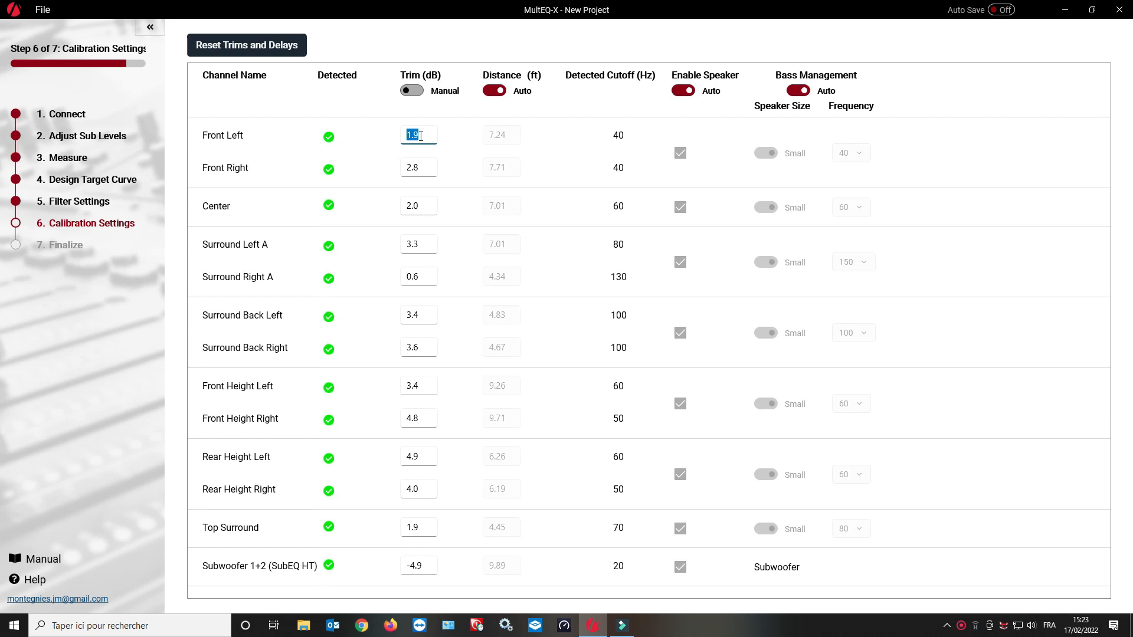
{"action": "type", "text": "3"}
{"action": "key", "text": "BackSpace"}
{"action": "type", "text": "1.9"}
{"action": "left_click", "coordinate": [412, 90]}
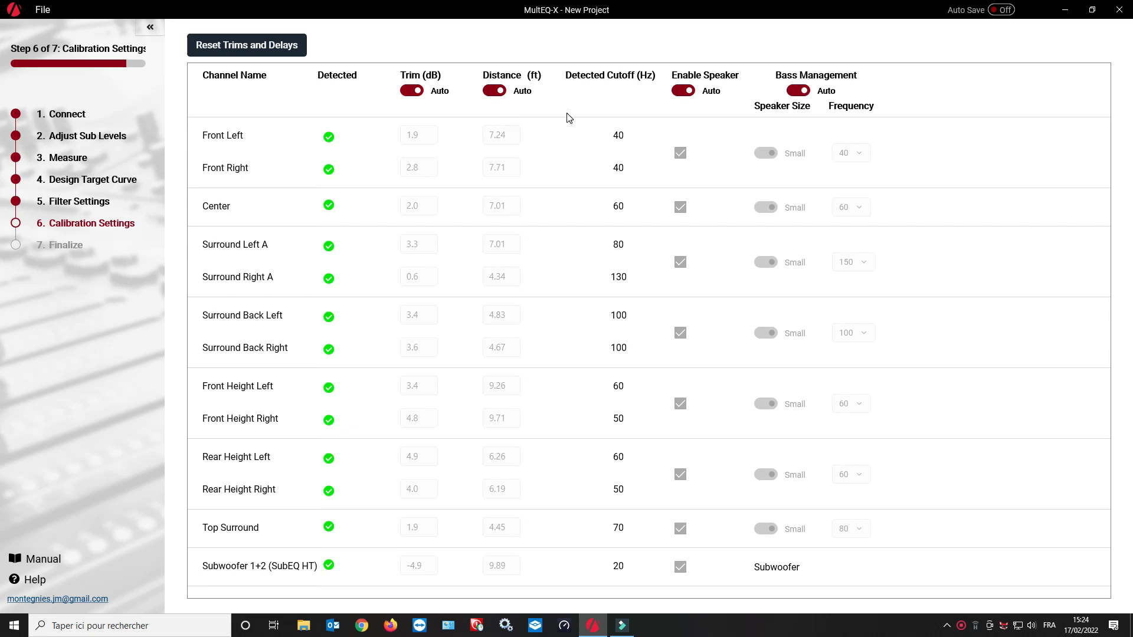
Try enabling speakers manually by turning the Center speaker off and on, and return the setting to Auto.
{"action": "left_click", "coordinate": [679, 92]}
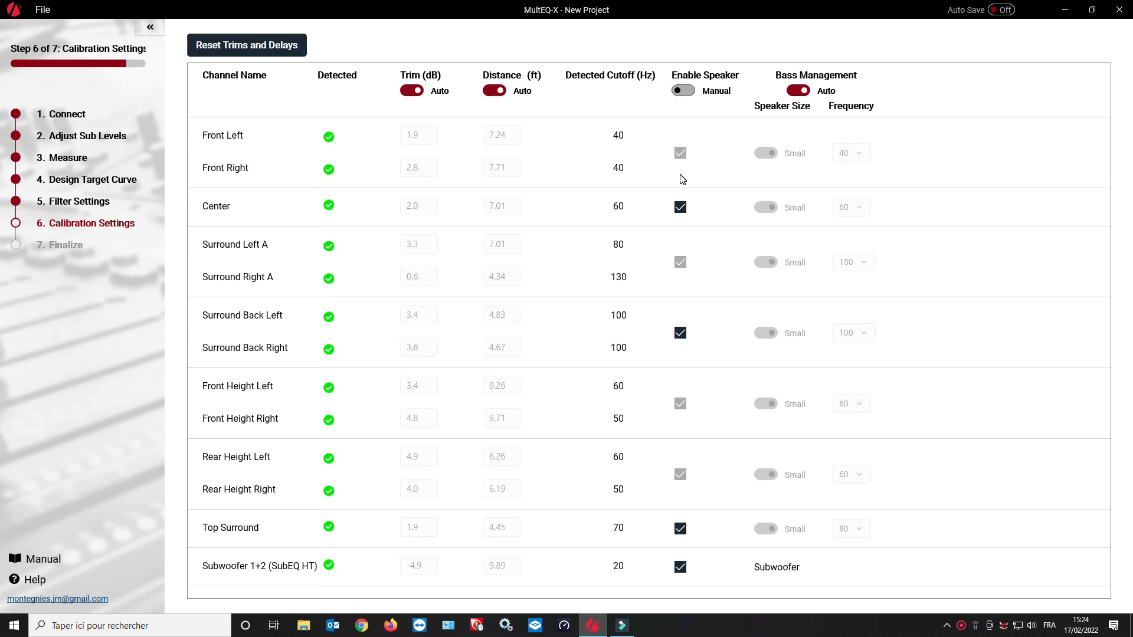
{"action": "left_click", "coordinate": [682, 208]}
{"action": "left_click", "coordinate": [683, 208]}
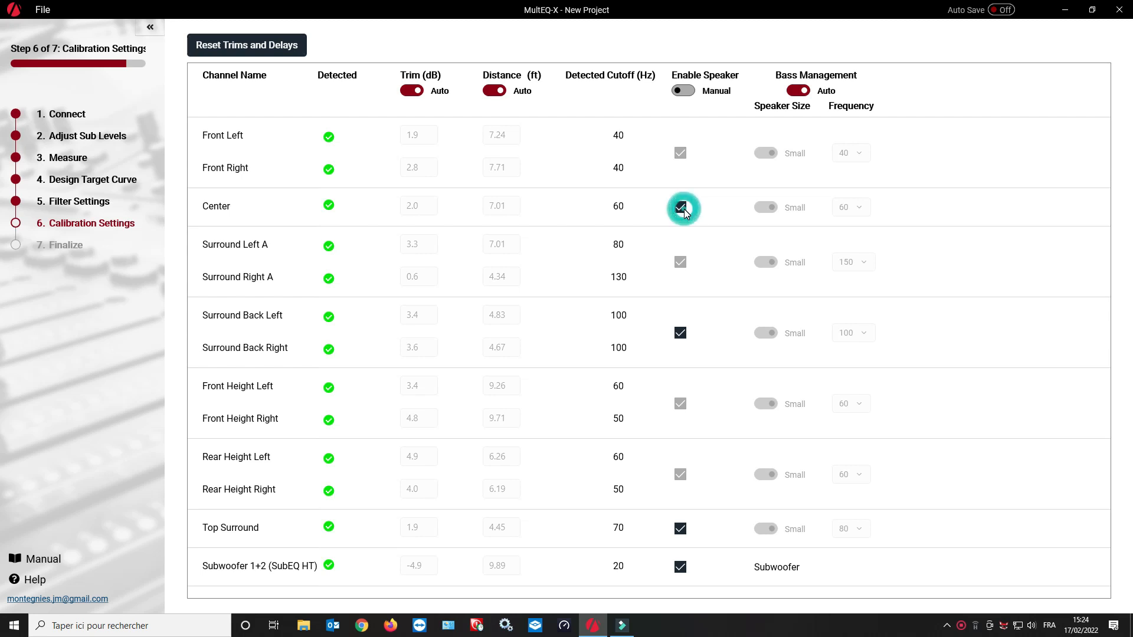
{"action": "left_click", "coordinate": [694, 92]}
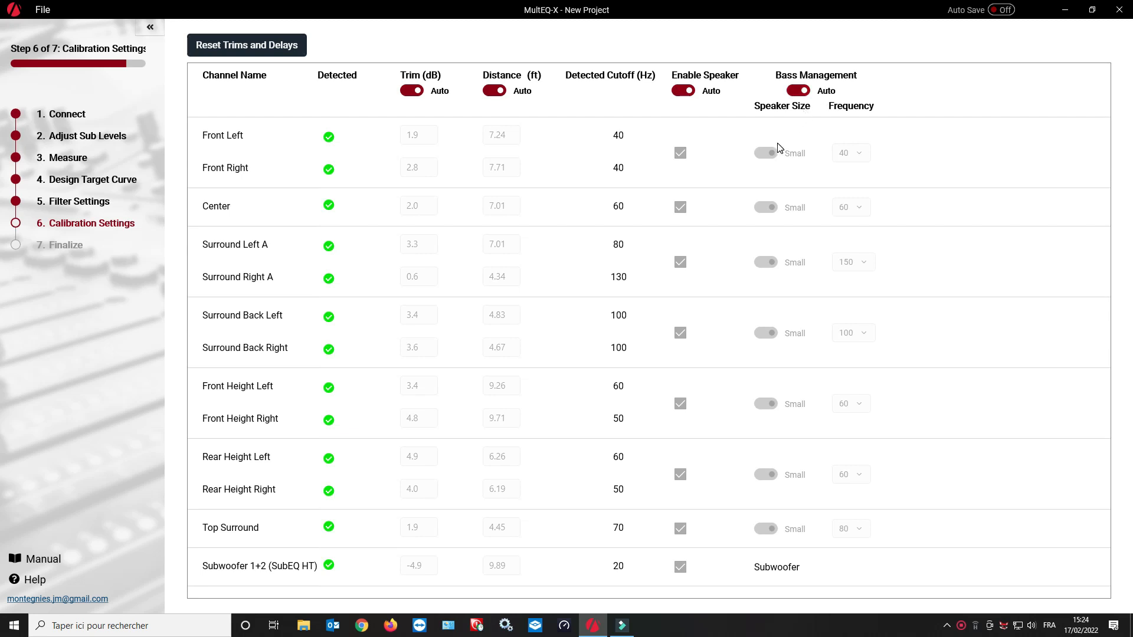
Switch bass management to Manual and set the Front speakers' crossover frequency to 60 Hz.
{"action": "left_click", "coordinate": [797, 94]}
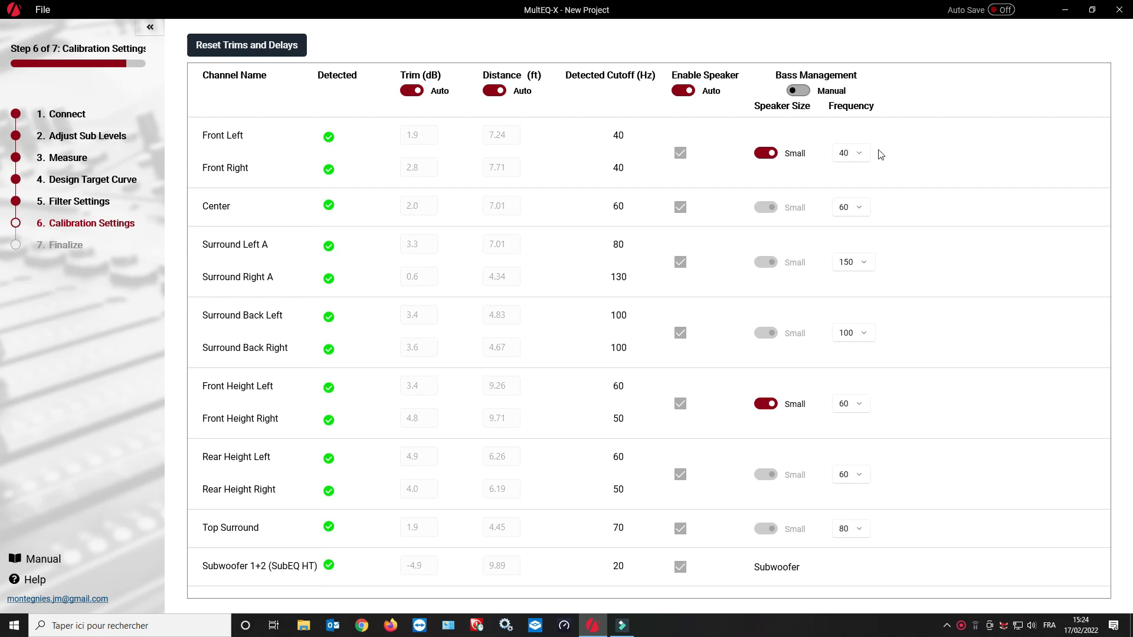
{"action": "left_click", "coordinate": [859, 154]}
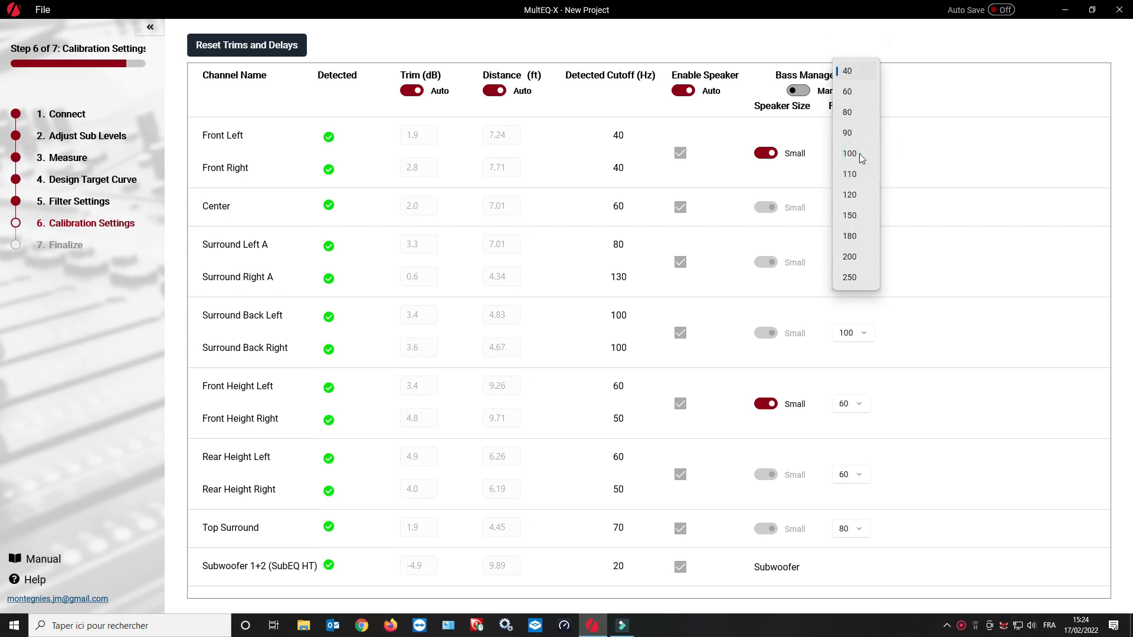
{"action": "left_click", "coordinate": [851, 94]}
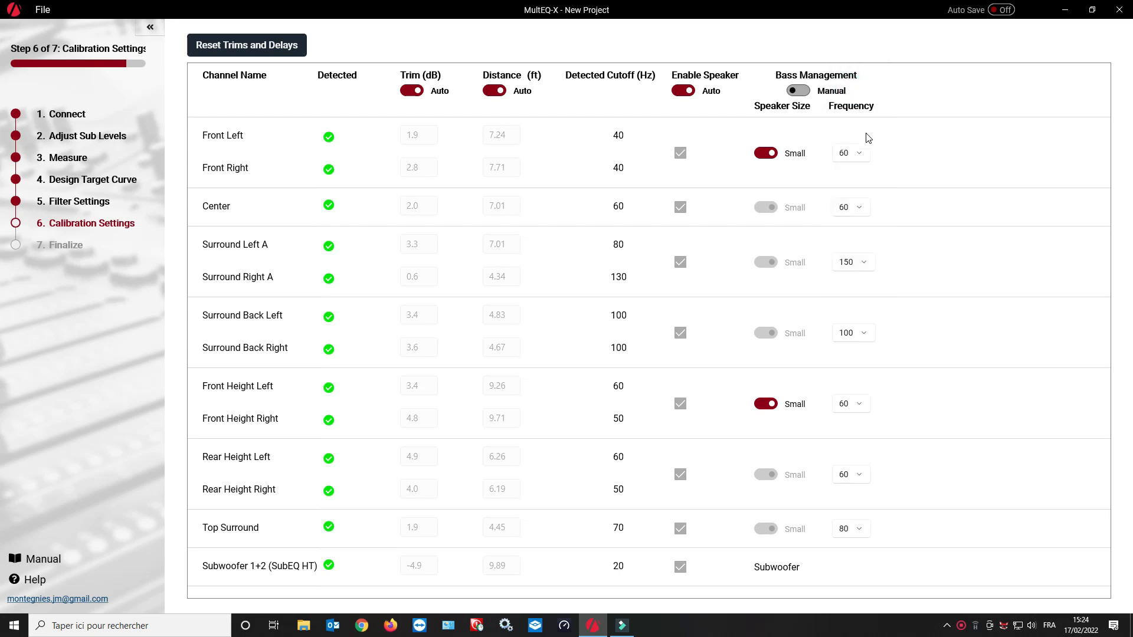
Set the crossover frequency of the Surround A speakers to 90 Hz.
{"action": "left_click", "coordinate": [865, 262]}
{"action": "left_click", "coordinate": [866, 267]}
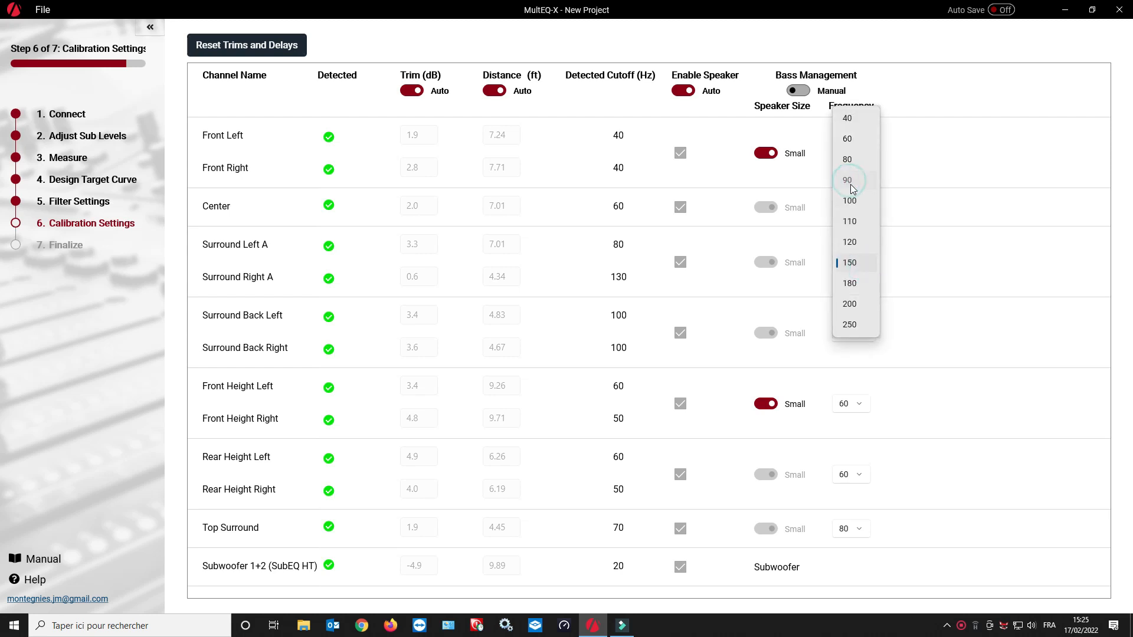
{"action": "left_click", "coordinate": [851, 184]}
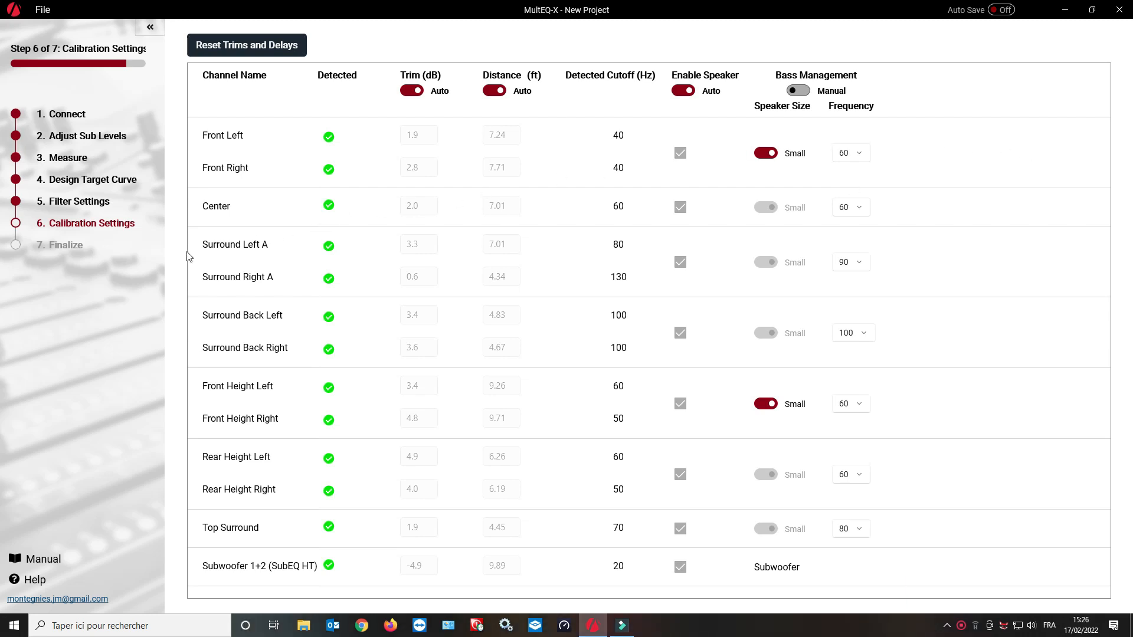
Open the Finalize settings, keep the MultEQ mode on Reference and disable Dynamic EQ.
{"action": "left_click", "coordinate": [90, 244]}
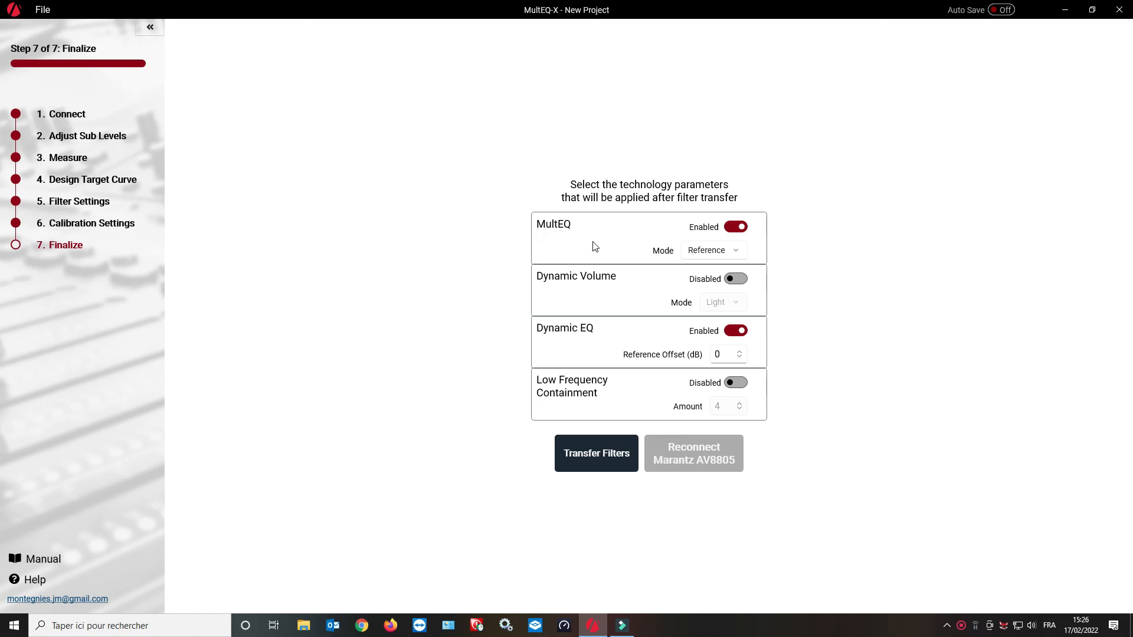
{"action": "left_click", "coordinate": [740, 255]}
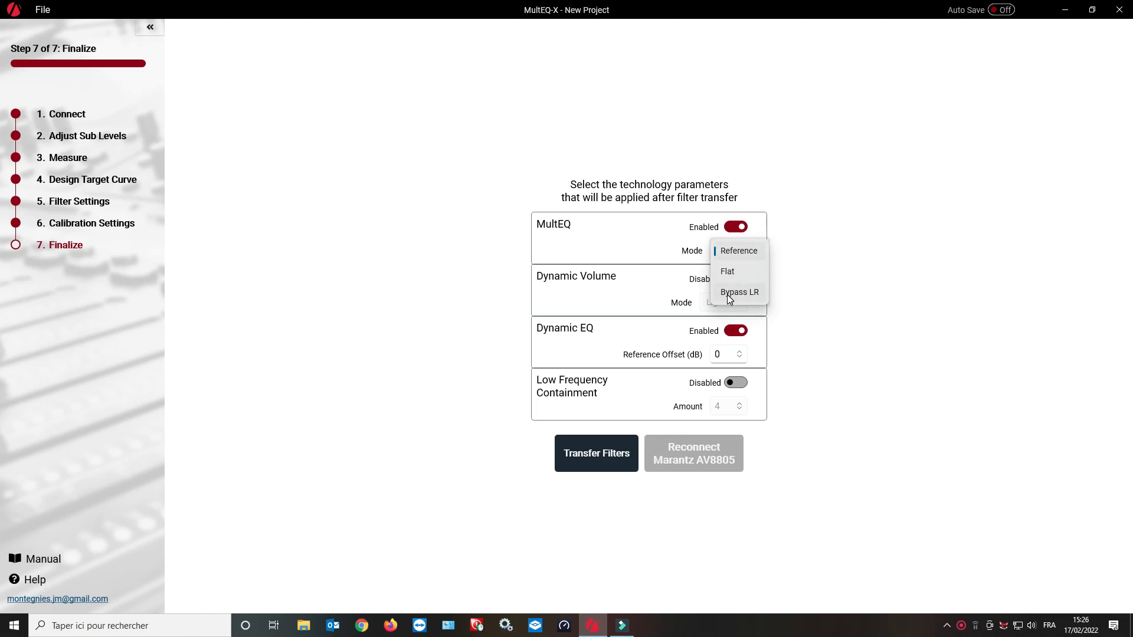
{"action": "left_click", "coordinate": [815, 231]}
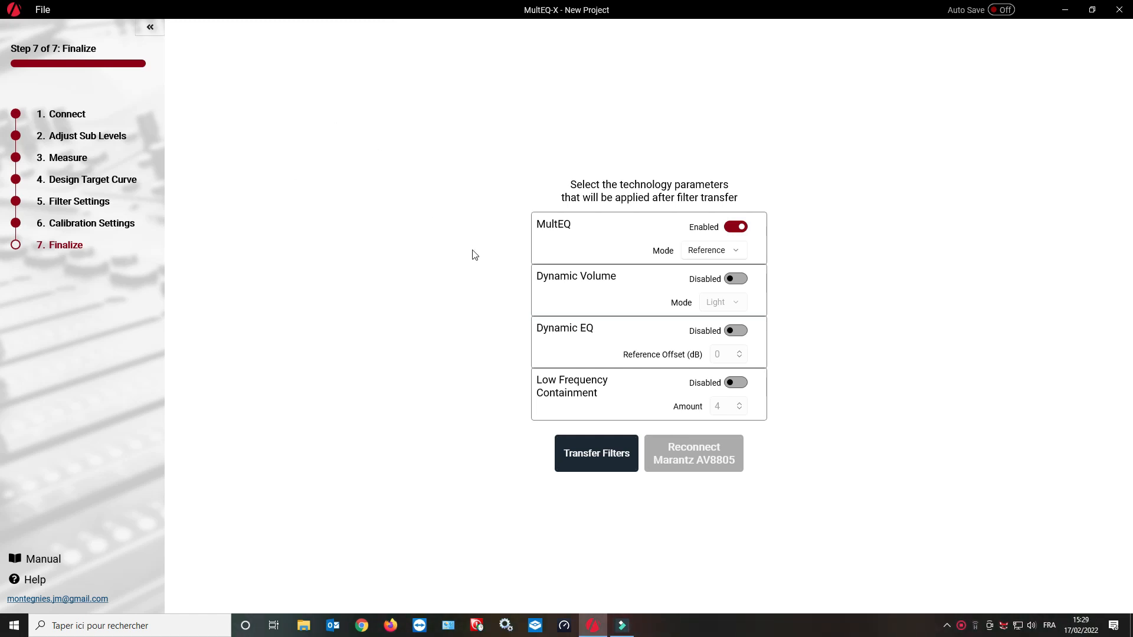
Start transferring the filters and cancel at the insufficient measurements warning.
{"action": "left_click", "coordinate": [578, 455]}
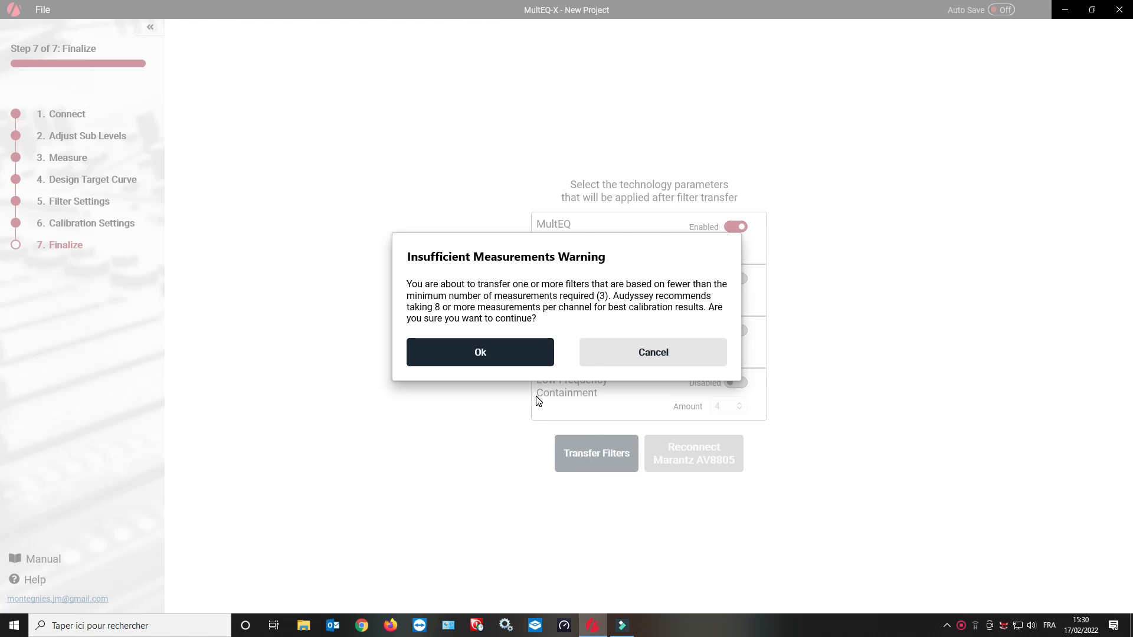
{"action": "left_click", "coordinate": [656, 353]}
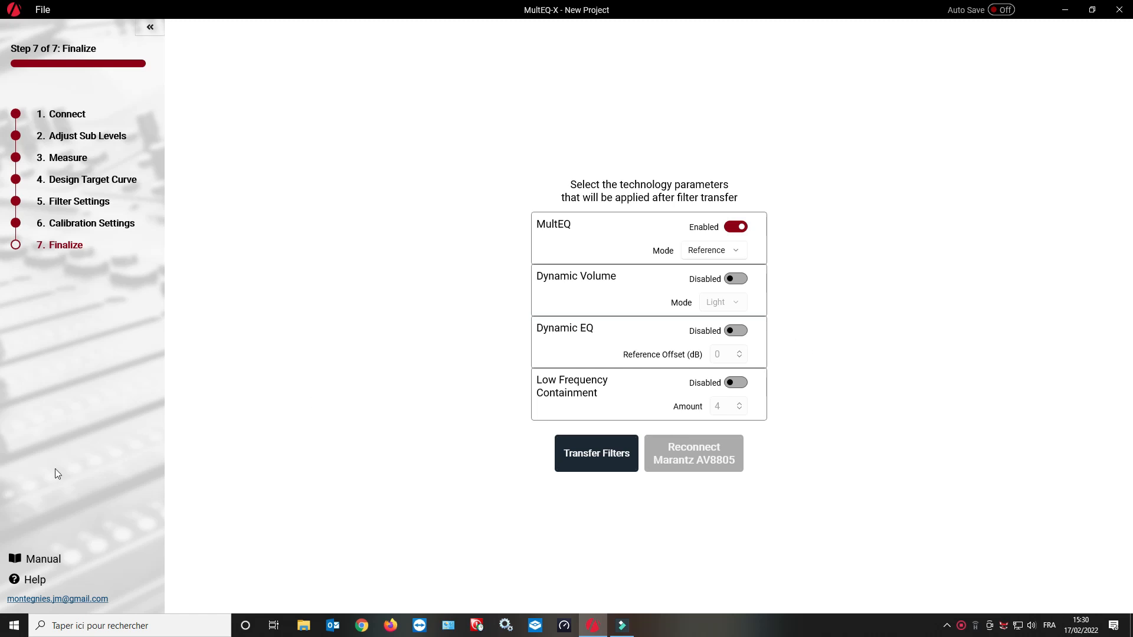
Open the MultEQ-X User Guide in the browser, skim from its table of contents to the Introduction and close it.
{"action": "left_click", "coordinate": [32, 559]}
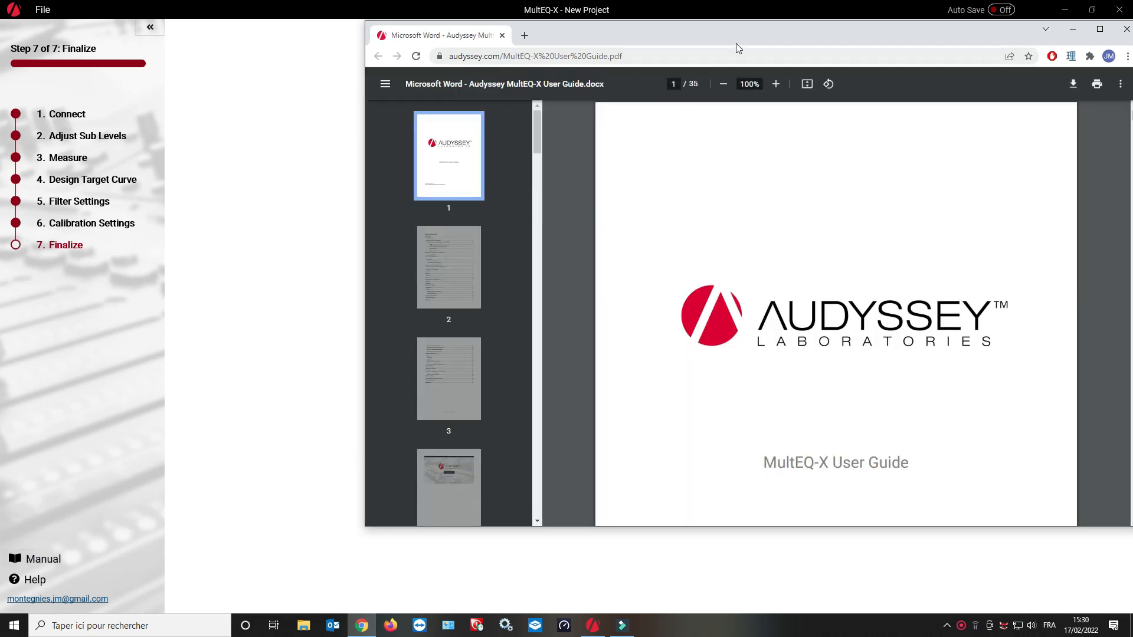
{"action": "left_click_drag", "start_coordinate": [750, 28], "coordinate": [550, 45]}
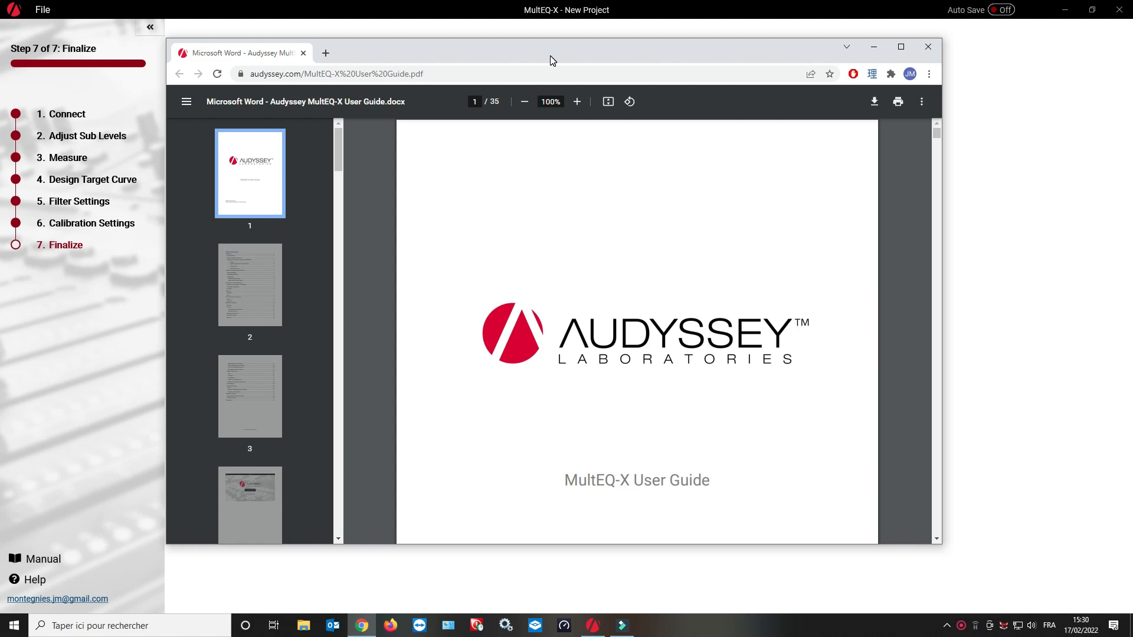
{"action": "scroll", "coordinate": [574, 169], "scroll_direction": "down", "scroll_amount": 5}
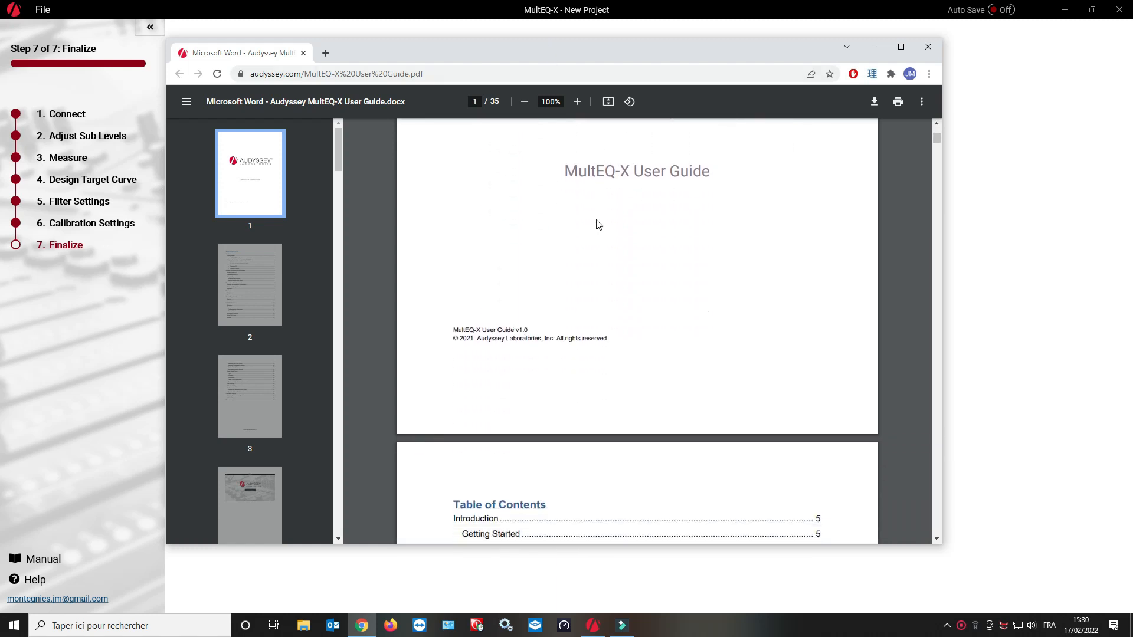
{"action": "scroll", "coordinate": [598, 224], "scroll_direction": "down", "scroll_amount": 5}
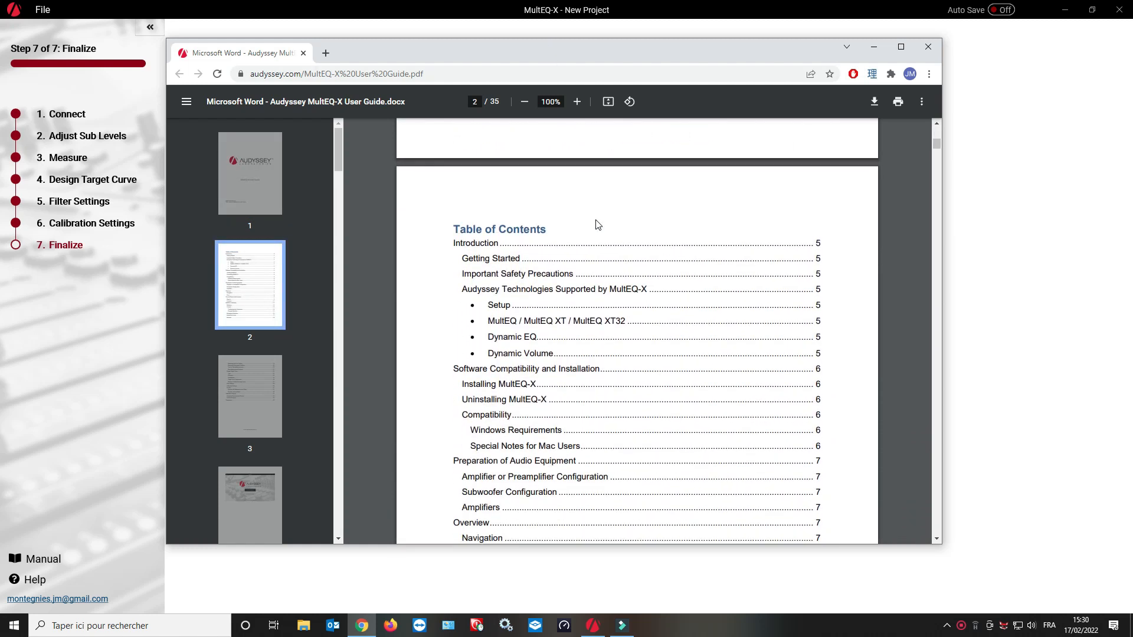
{"action": "scroll", "coordinate": [598, 224], "scroll_direction": "down", "scroll_amount": 5}
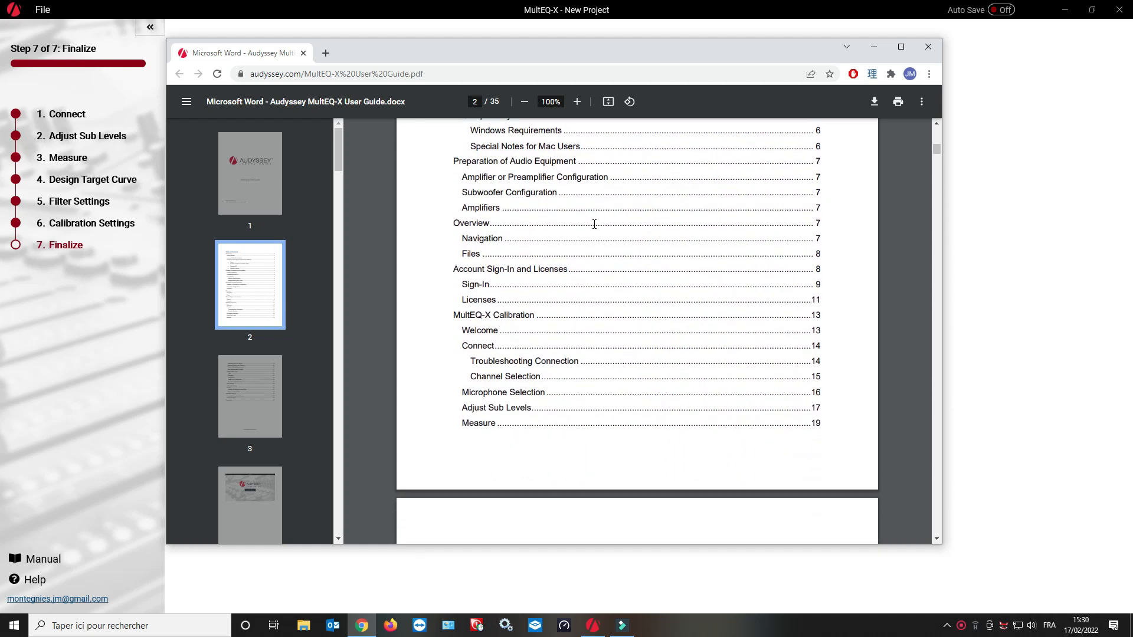
{"action": "scroll", "coordinate": [594, 224], "scroll_direction": "down", "scroll_amount": 5}
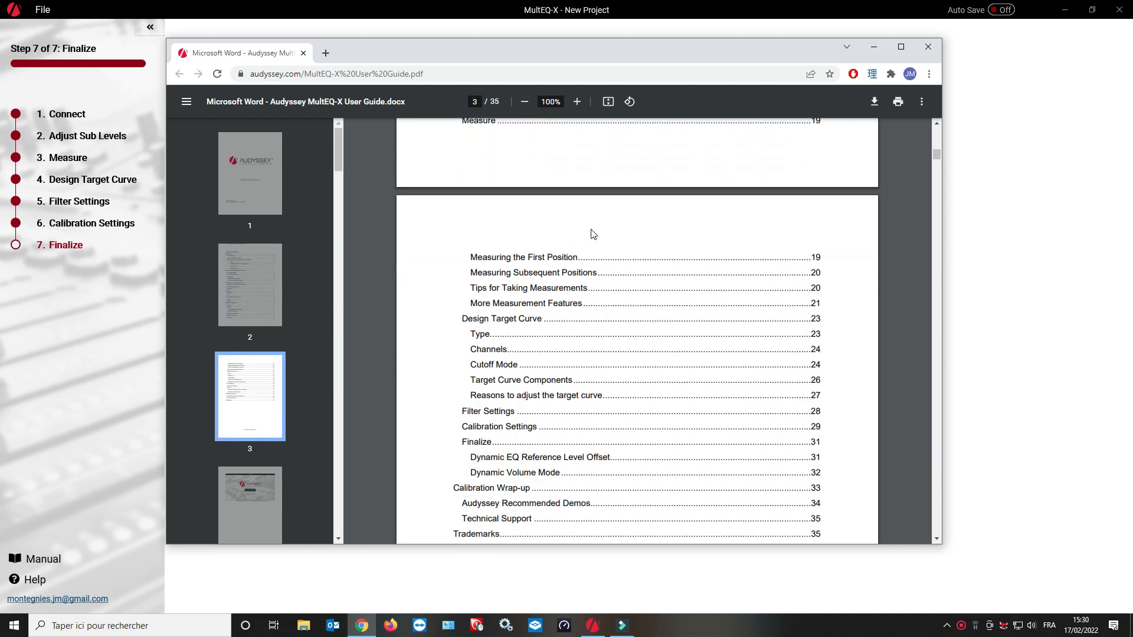
{"action": "scroll", "coordinate": [592, 233], "scroll_direction": "down", "scroll_amount": 5}
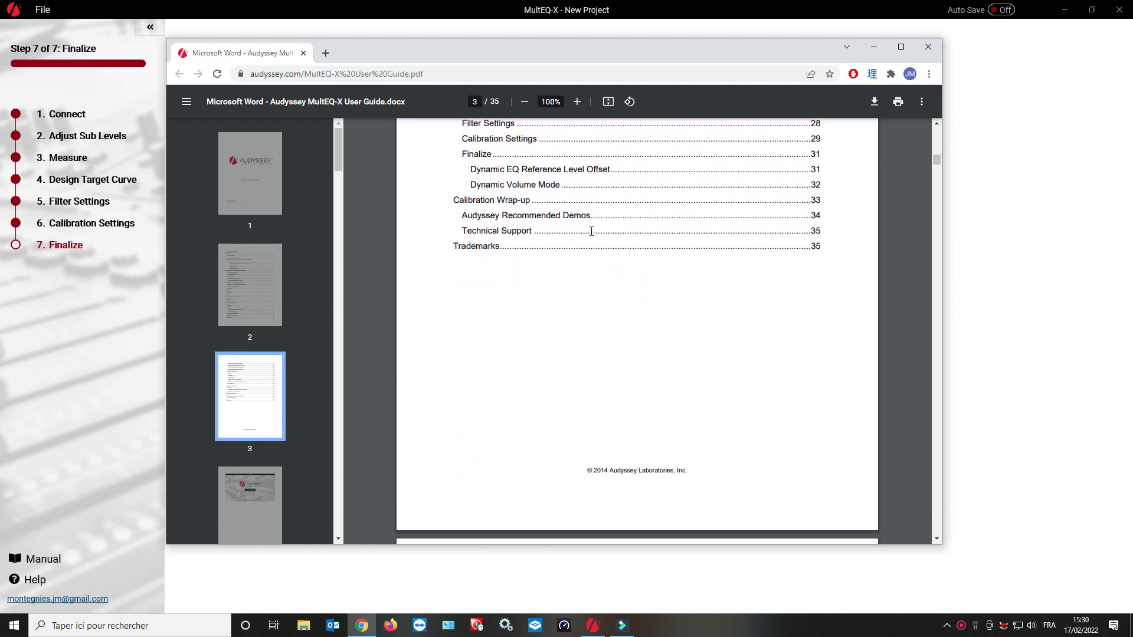
{"action": "scroll", "coordinate": [591, 232], "scroll_direction": "down", "scroll_amount": 5}
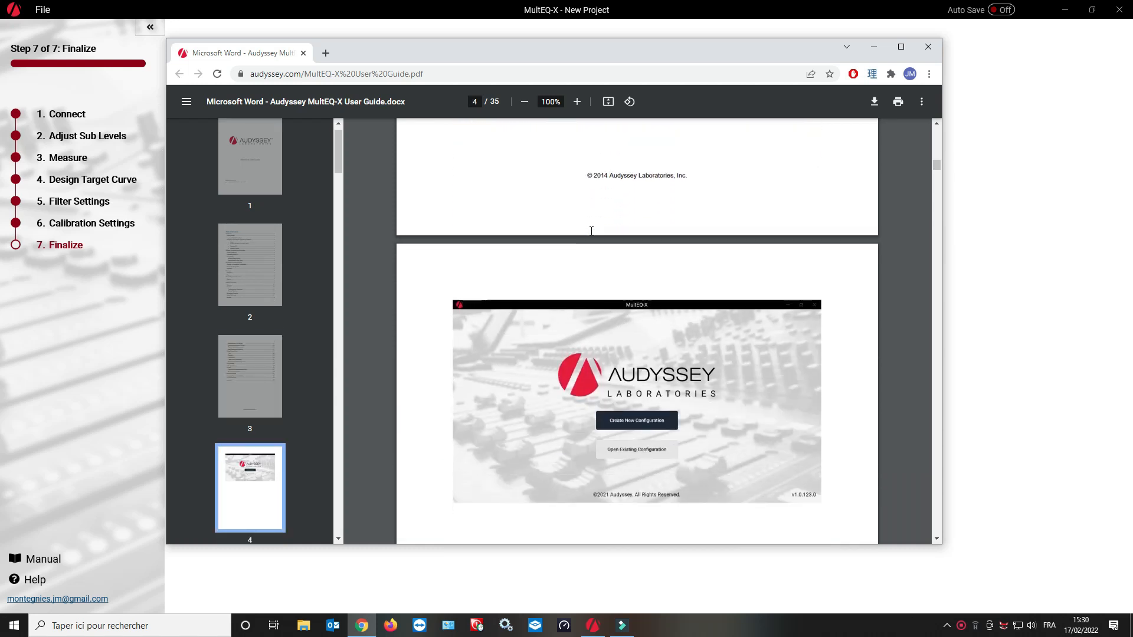
{"action": "scroll", "coordinate": [591, 231], "scroll_direction": "down", "scroll_amount": 5}
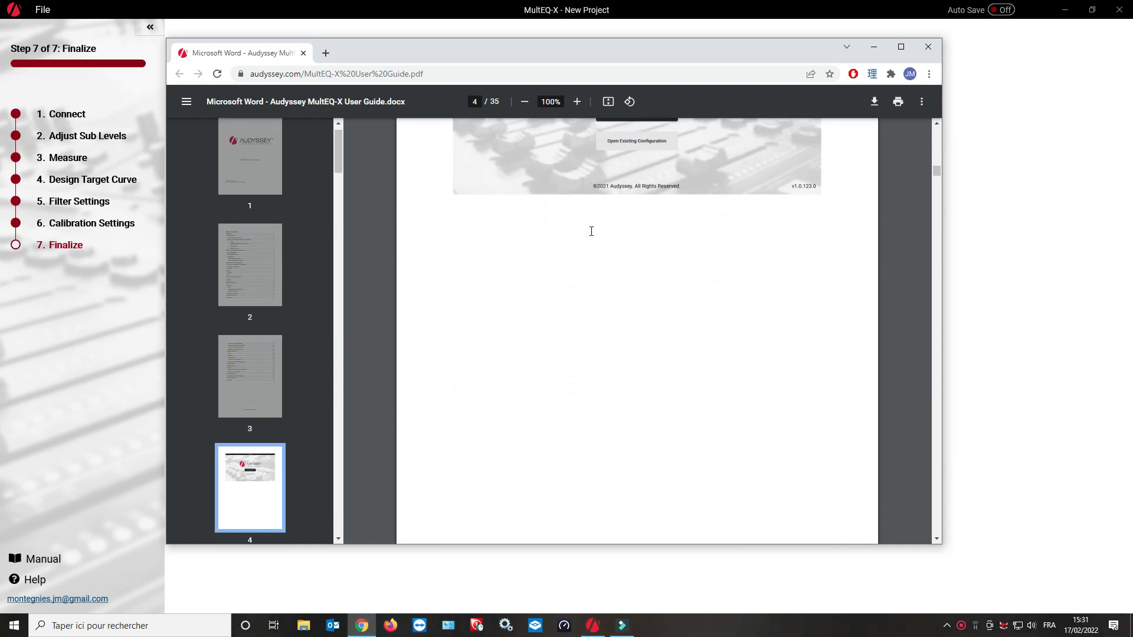
{"action": "scroll", "coordinate": [591, 231], "scroll_direction": "down", "scroll_amount": 5}
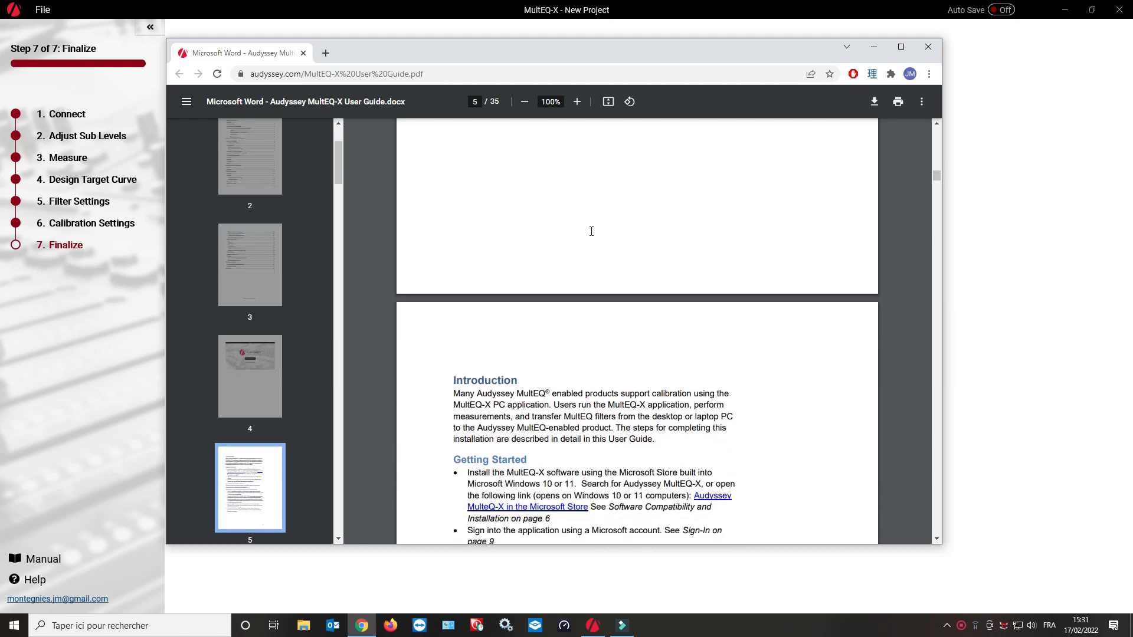
{"action": "scroll", "coordinate": [591, 232], "scroll_direction": "down", "scroll_amount": 2}
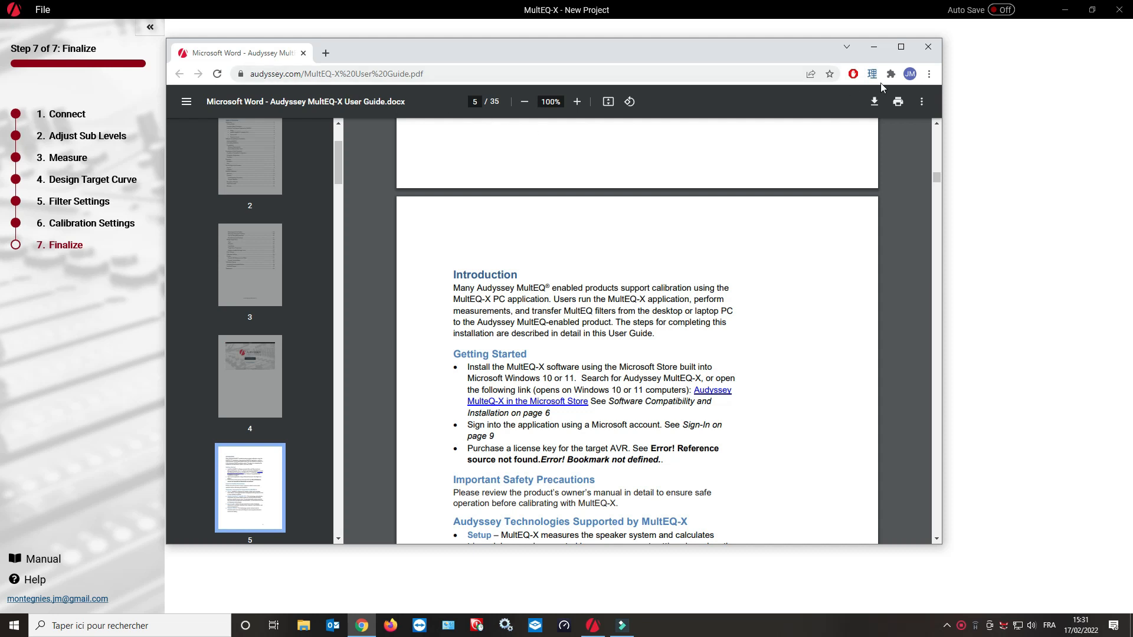
{"action": "left_click", "coordinate": [926, 49]}
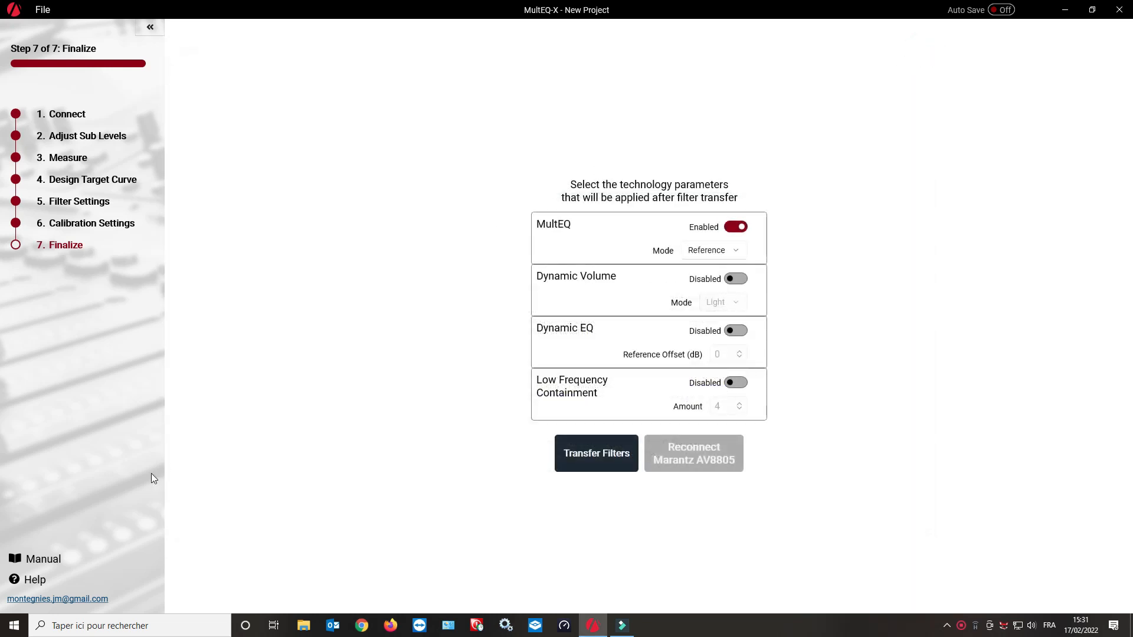
Open the Ask Audyssey online help page, look it over and close it.
{"action": "left_click", "coordinate": [35, 581]}
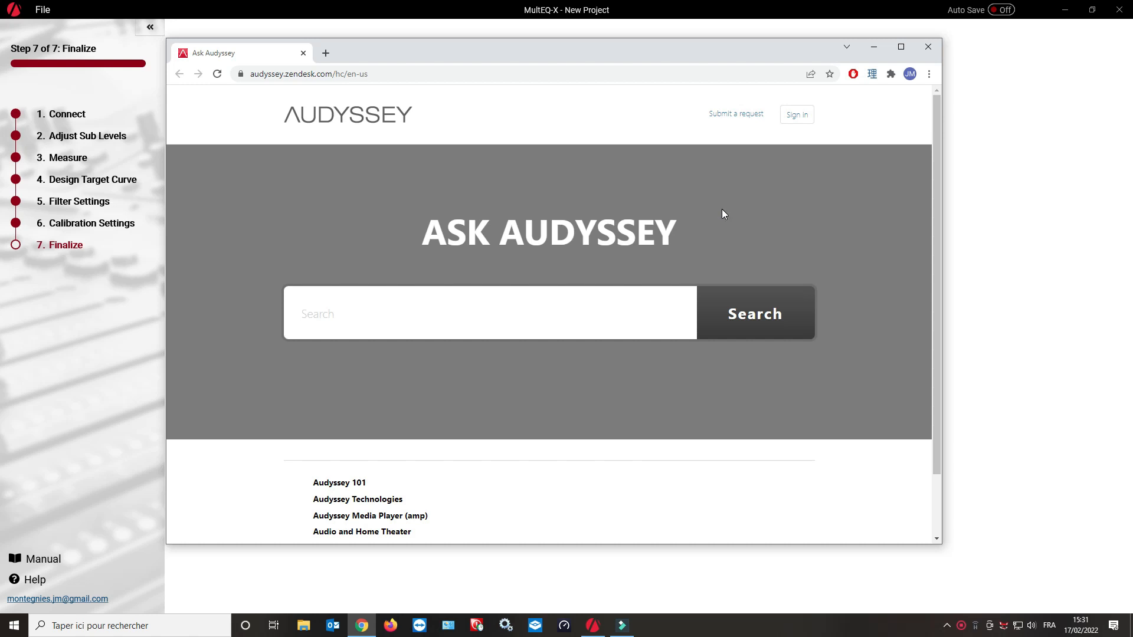
{"action": "left_click", "coordinate": [928, 47]}
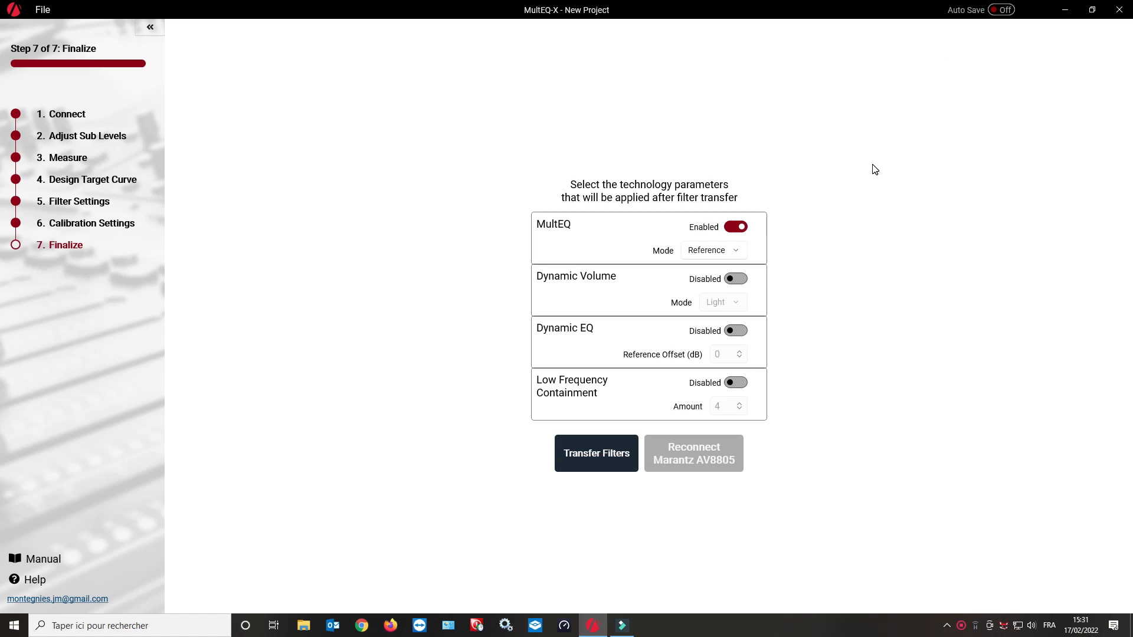